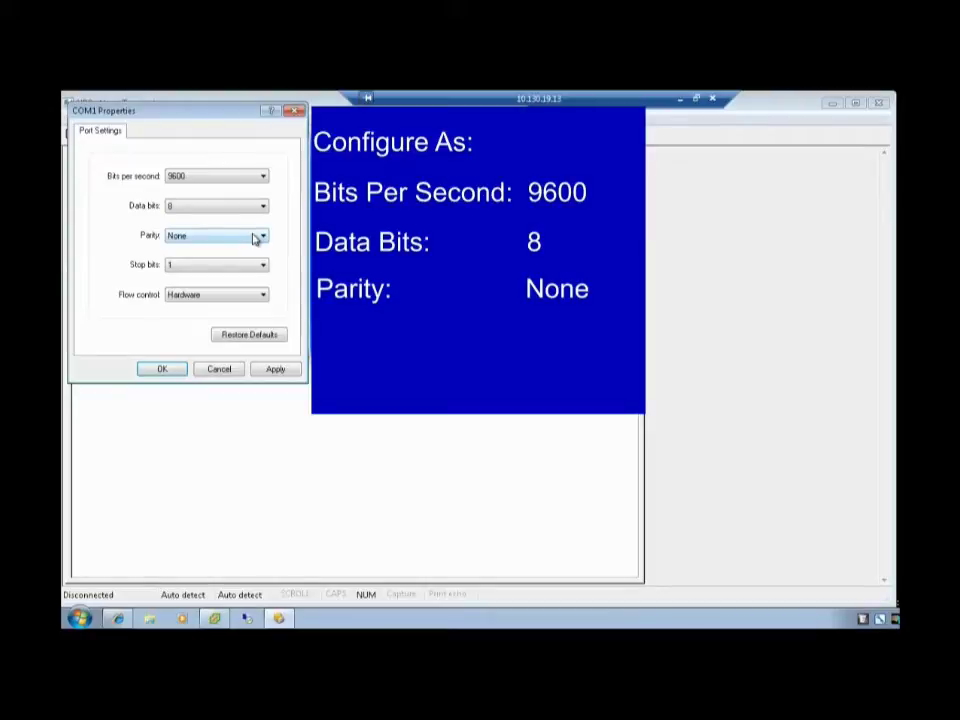
Set flow control to None and apply the port settings to connect to the card.
{"action": "left_click", "coordinate": [254, 296]}
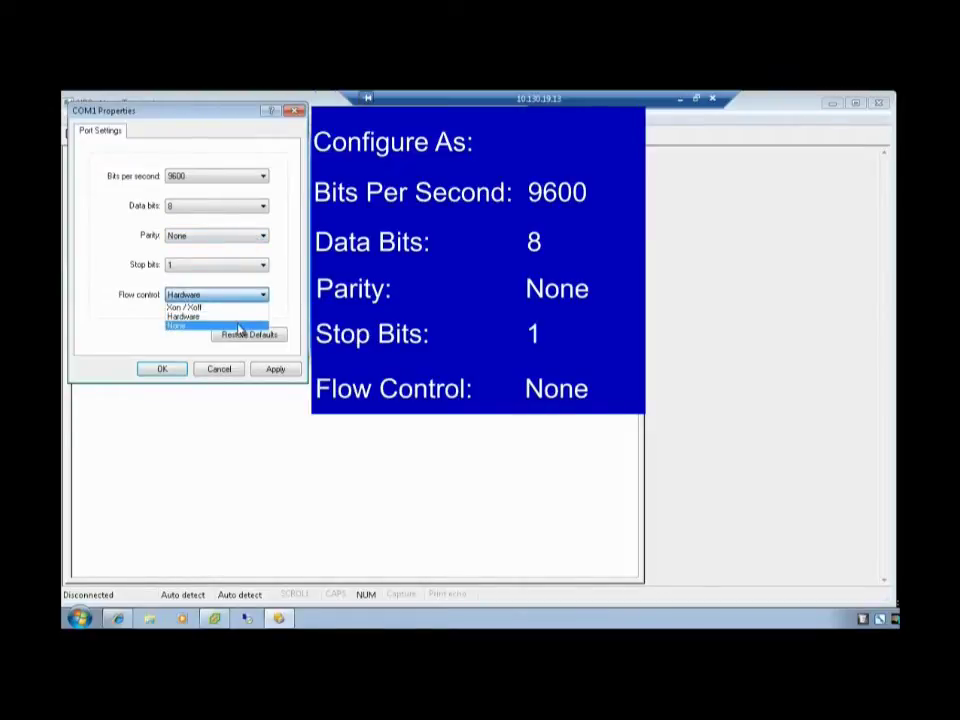
{"action": "left_click", "coordinate": [240, 327]}
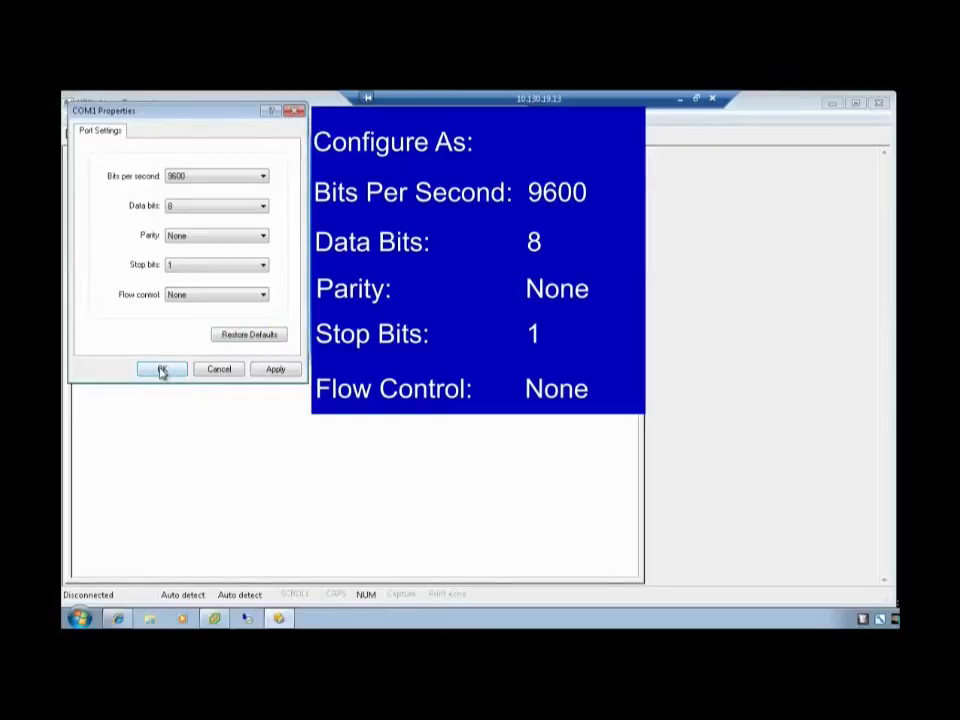
{"action": "left_click", "coordinate": [161, 370]}
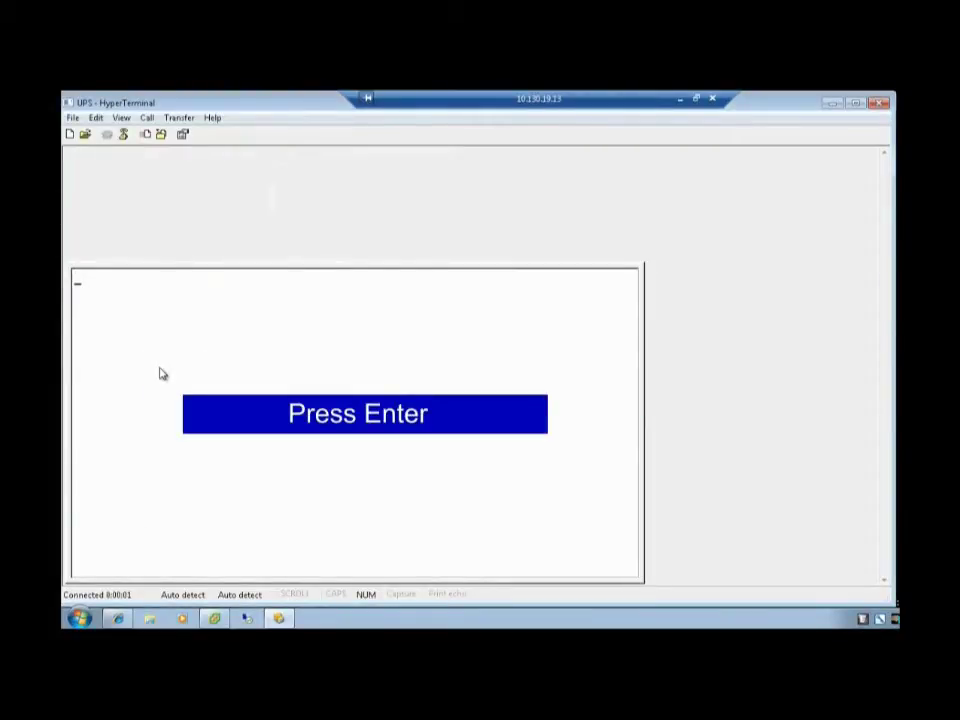
Log in with the maintenance password, read the network settings (menu 2, 1), then return to the main menu.
{"action": "key", "text": "Return"}
{"action": "type", "text": "admin"}
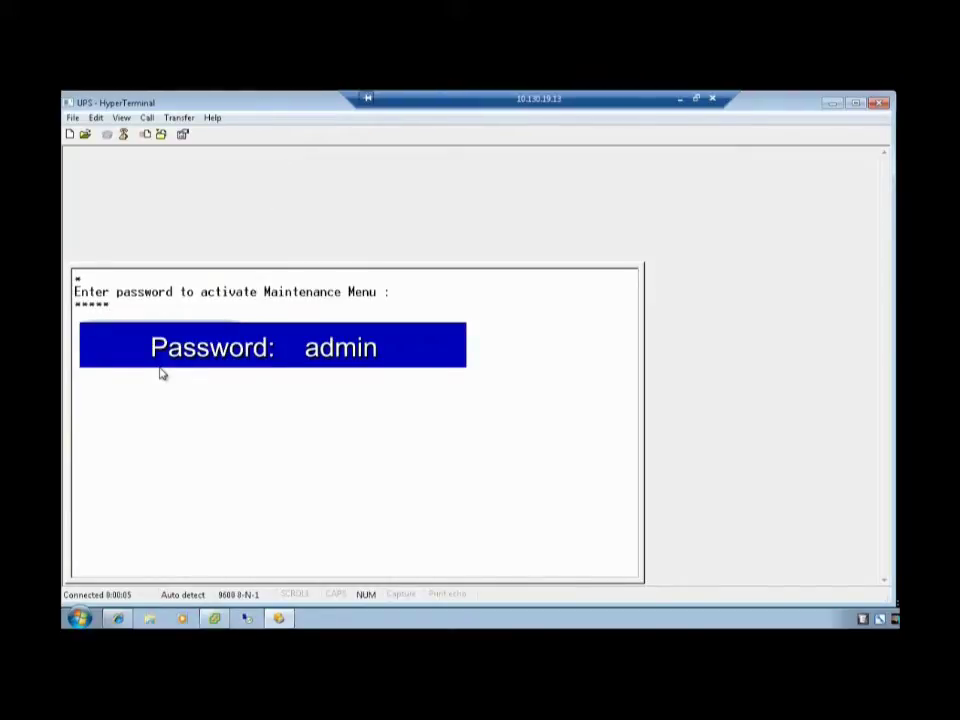
{"action": "key", "text": "Return"}
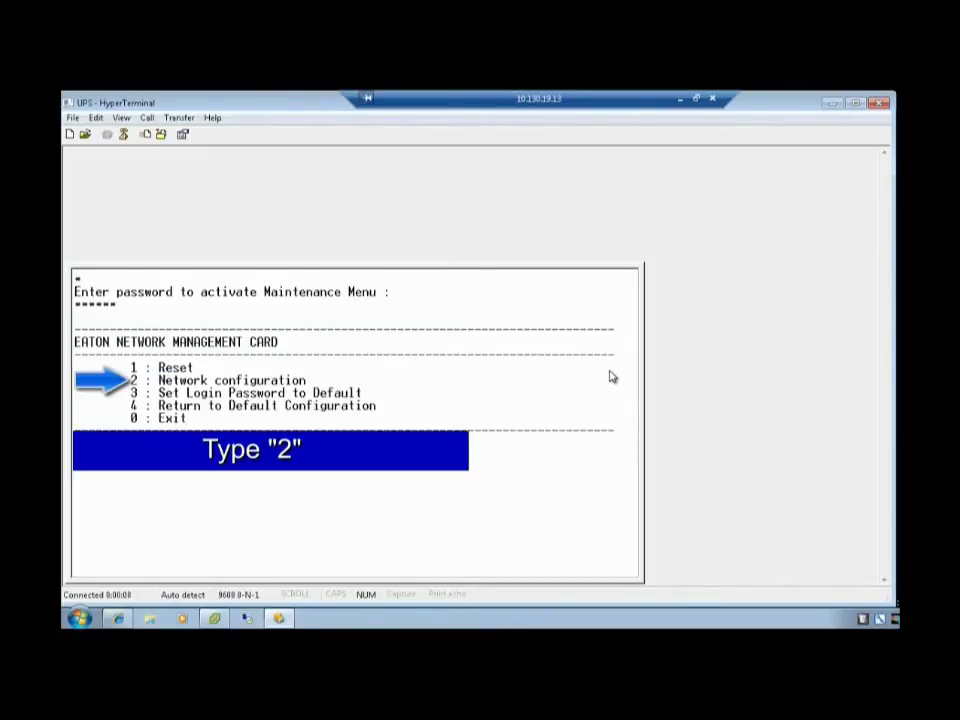
{"action": "key", "text": "2"}
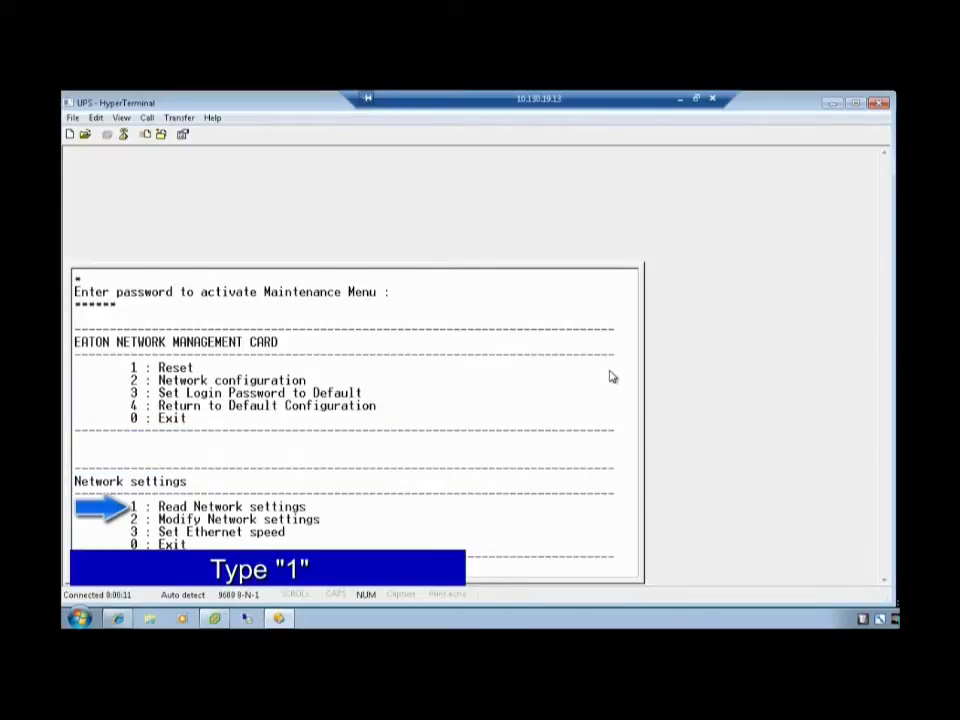
{"action": "key", "text": "1"}
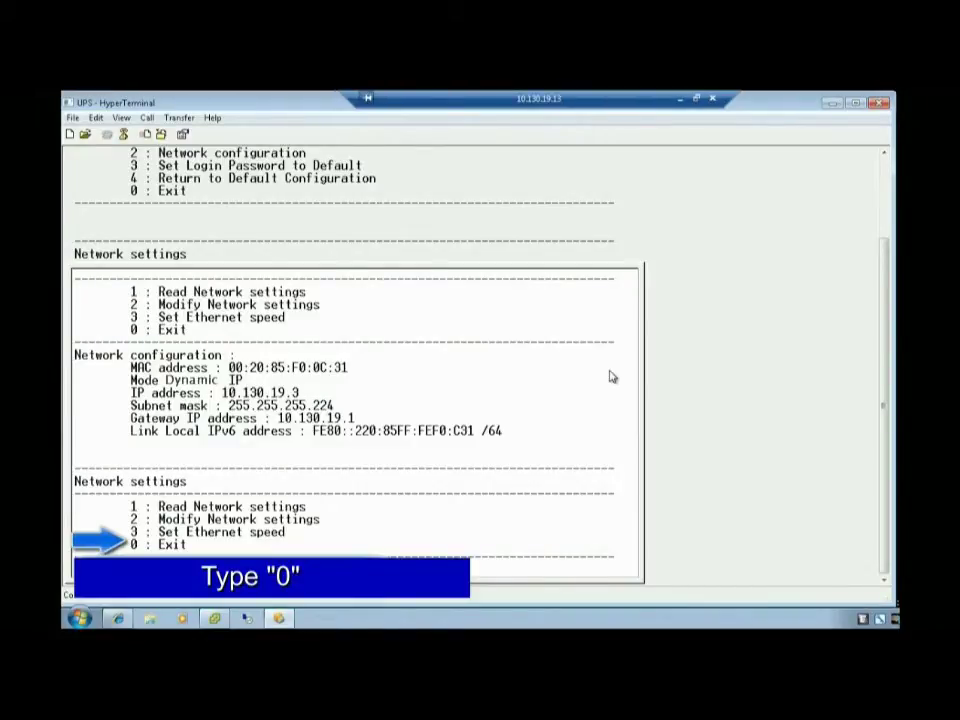
{"action": "key", "text": "0"}
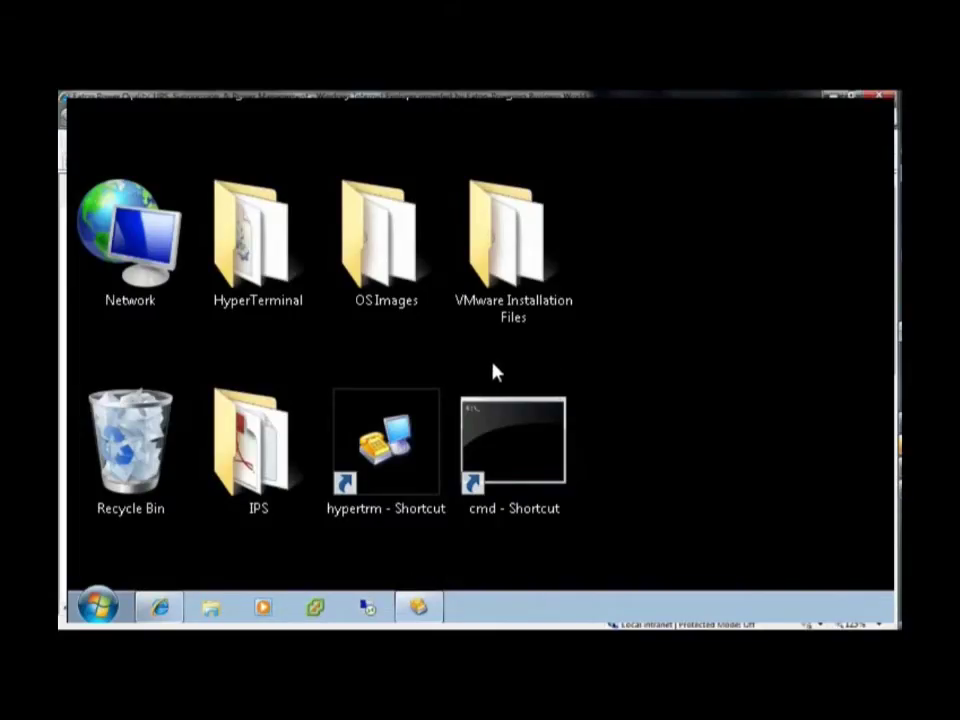
Start HyperTerminal and name the new connection UPS.
{"action": "double_click", "coordinate": [400, 440]}
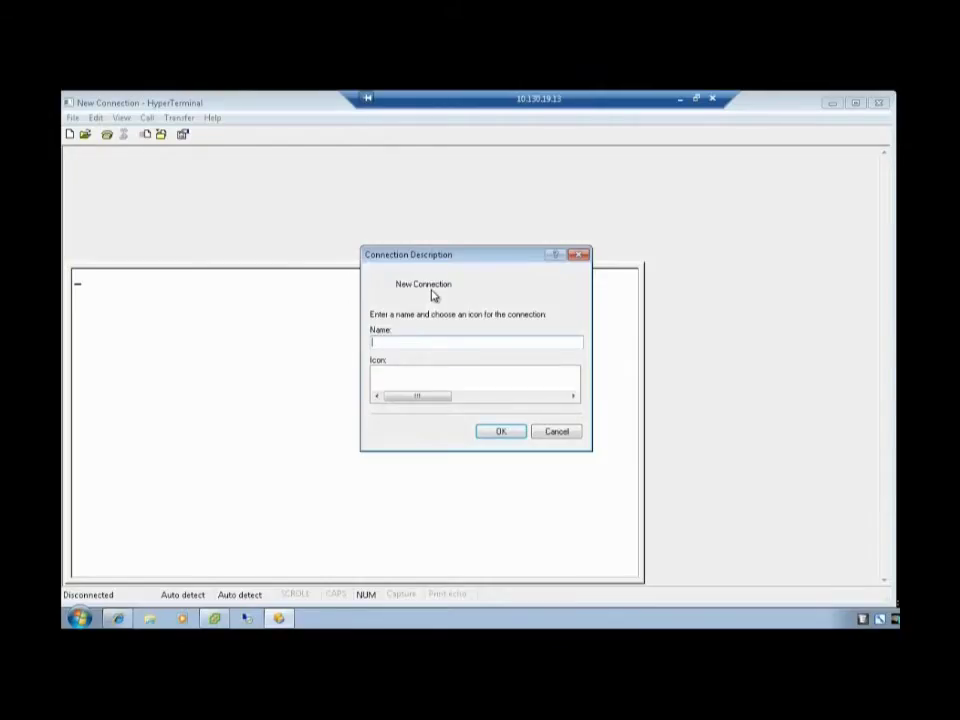
{"action": "type", "text": "UPS"}
{"action": "key", "text": "Return"}
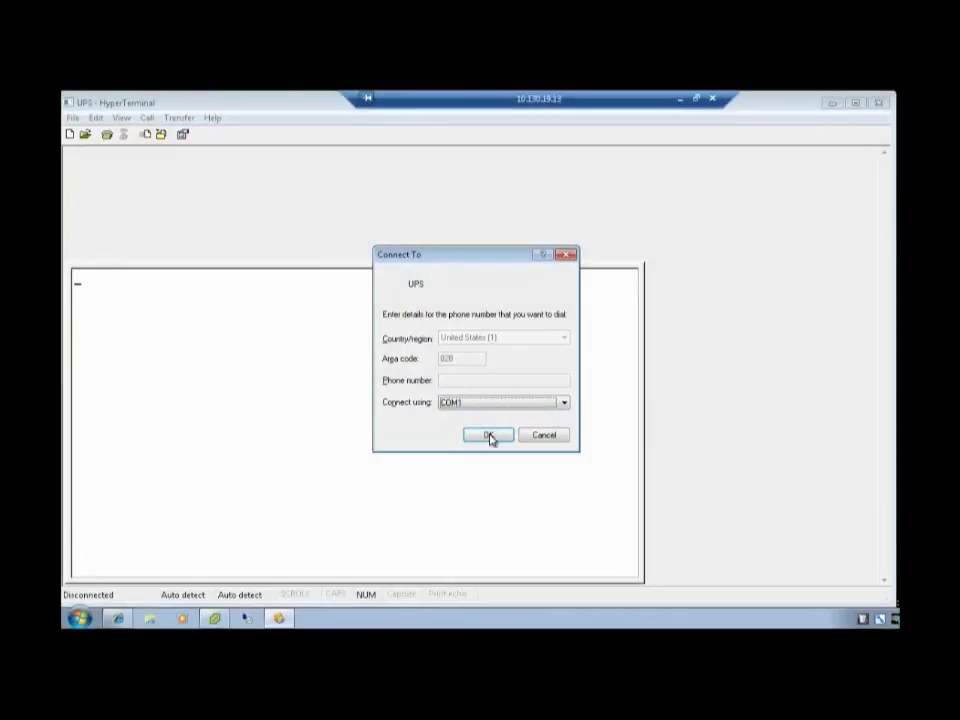
Configure COM1 for 9600 bits/s with flow control None and connect.
{"action": "left_click", "coordinate": [488, 435]}
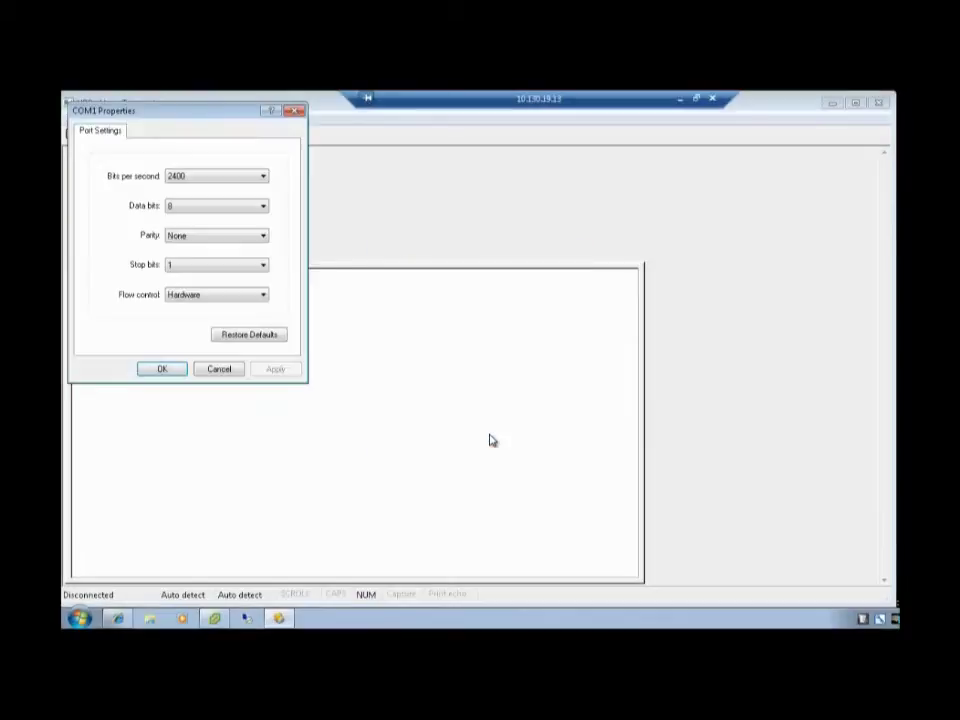
{"action": "left_click", "coordinate": [261, 177]}
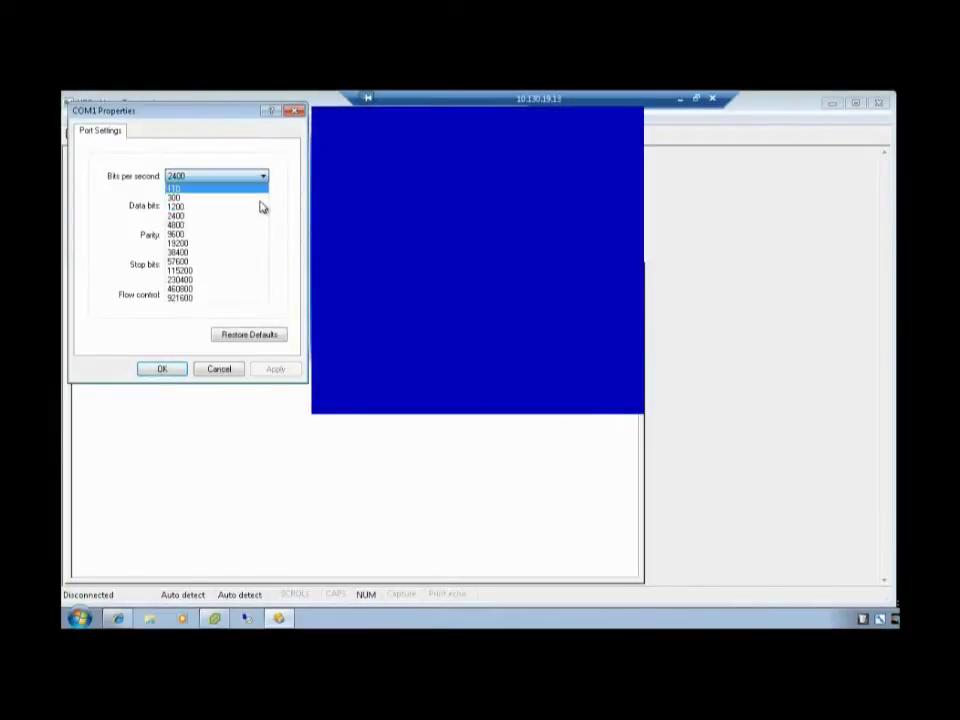
{"action": "key", "text": "Up"}
{"action": "key", "text": "Up"}
{"action": "key", "text": "Up"}
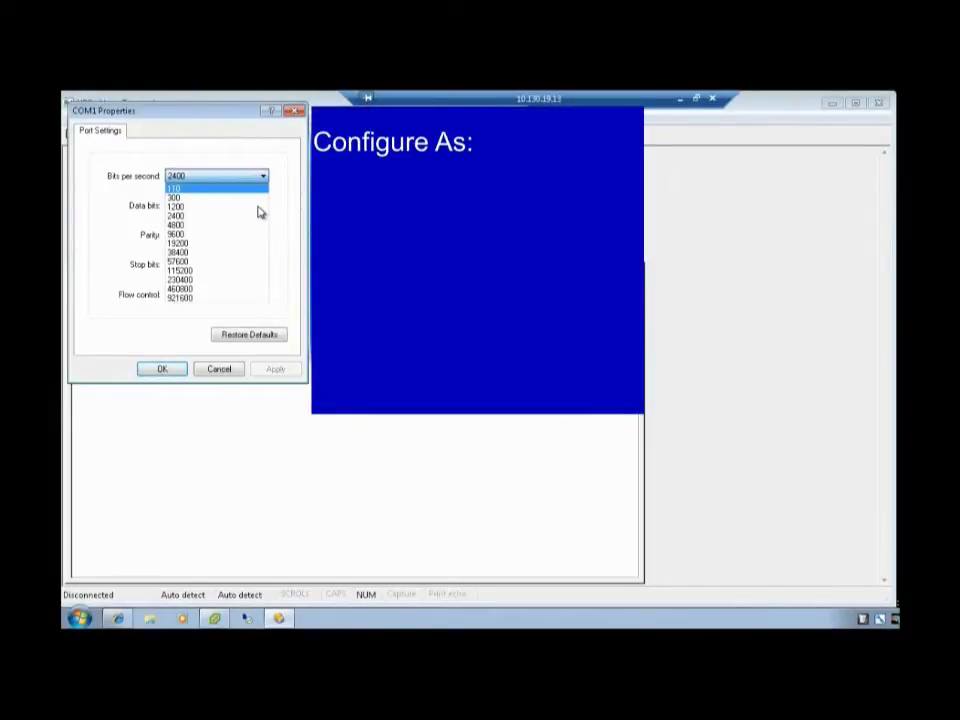
{"action": "key", "text": "Down"}
{"action": "key", "text": "Down"}
{"action": "key", "text": "Down"}
{"action": "key", "text": "Down"}
{"action": "key", "text": "Down"}
{"action": "key", "text": "Return"}
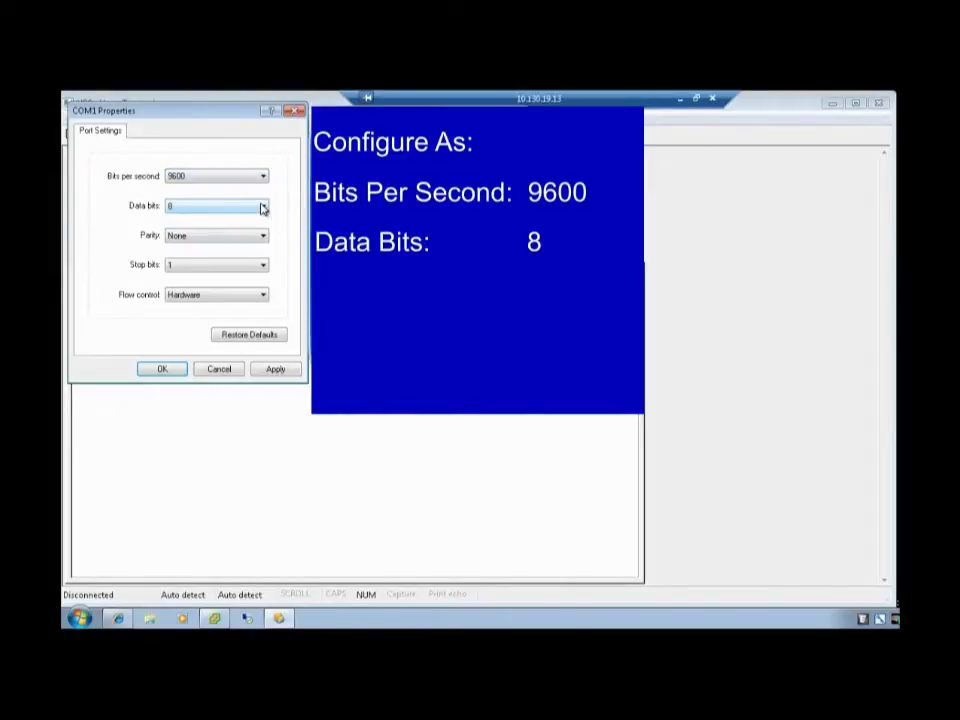
{"action": "key", "text": "Tab"}
{"action": "left_click", "coordinate": [254, 297]}
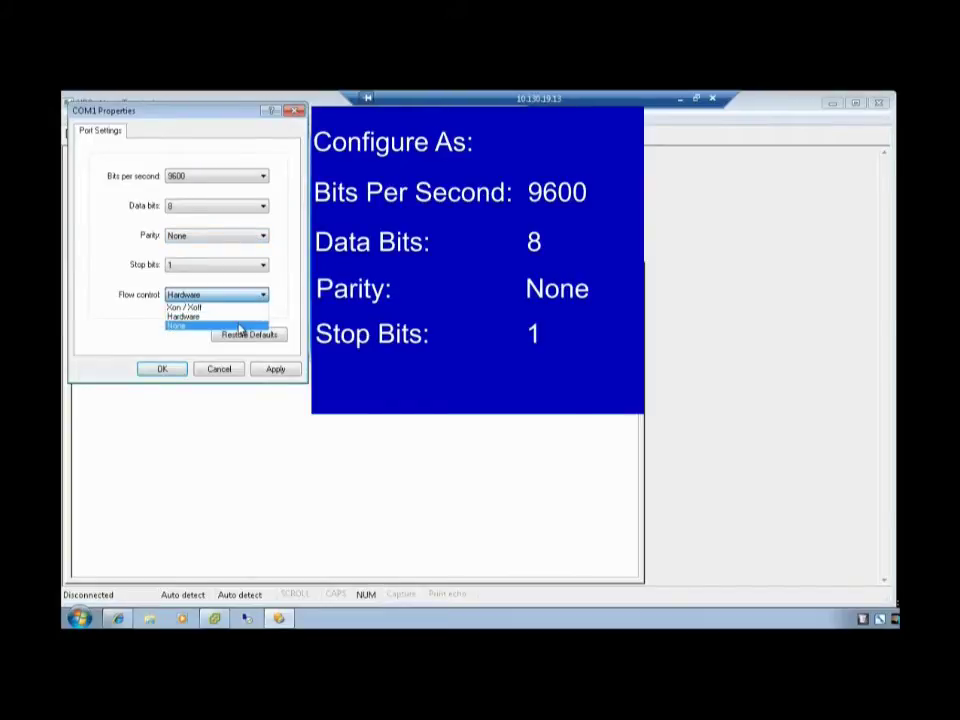
{"action": "left_click", "coordinate": [236, 326]}
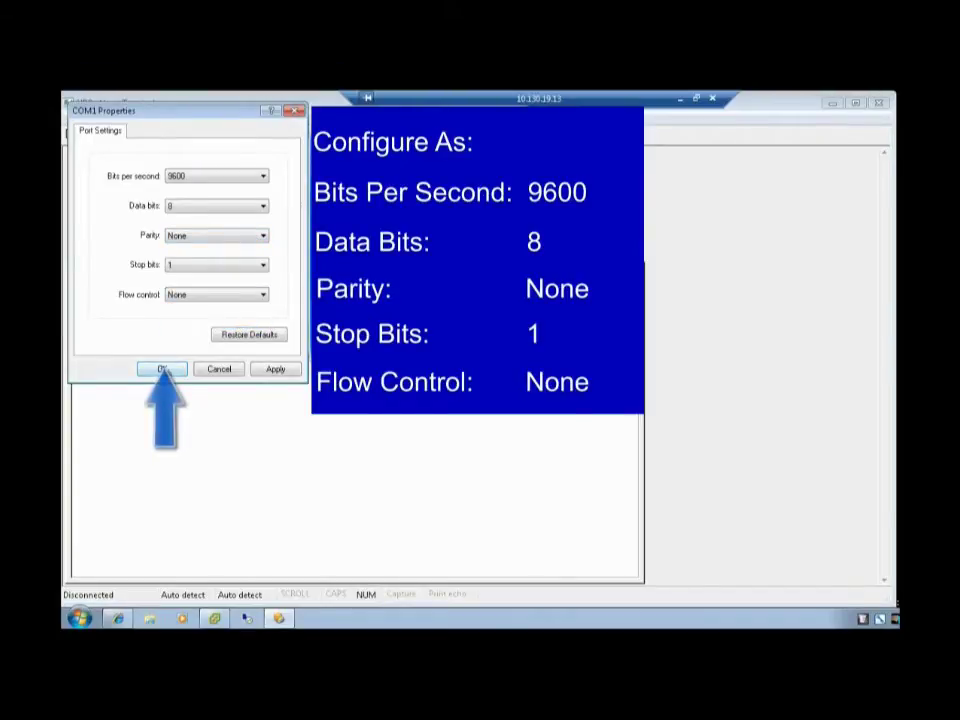
{"action": "left_click", "coordinate": [161, 370]}
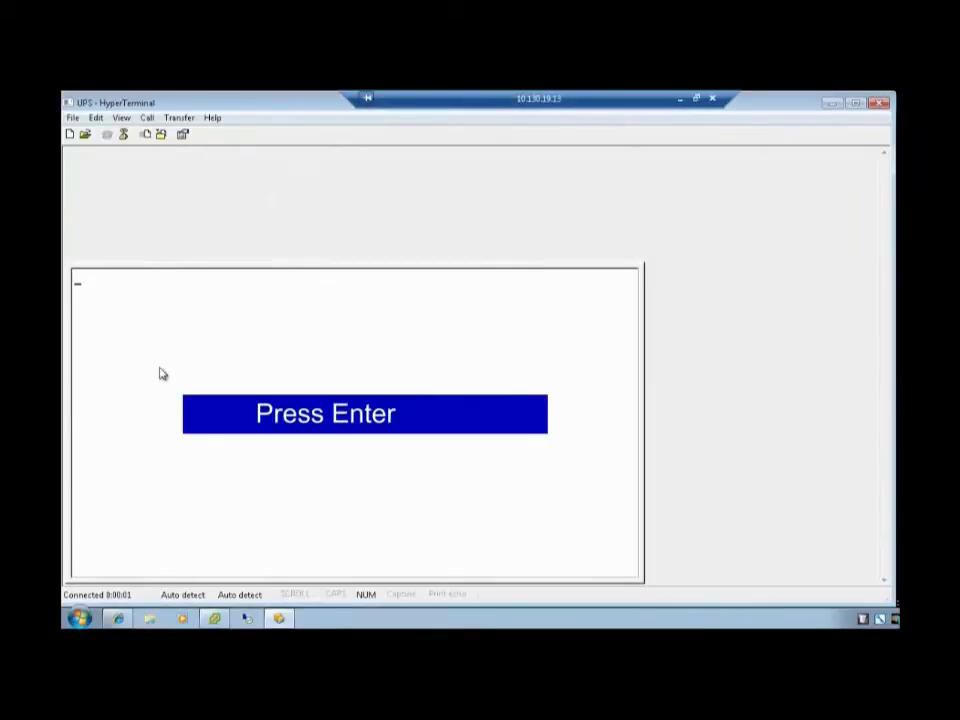
Enter the maintenance password, then choose option 2 for the Network settings submenu.
{"action": "key", "text": "Return"}
{"action": "type", "text": "admin"}
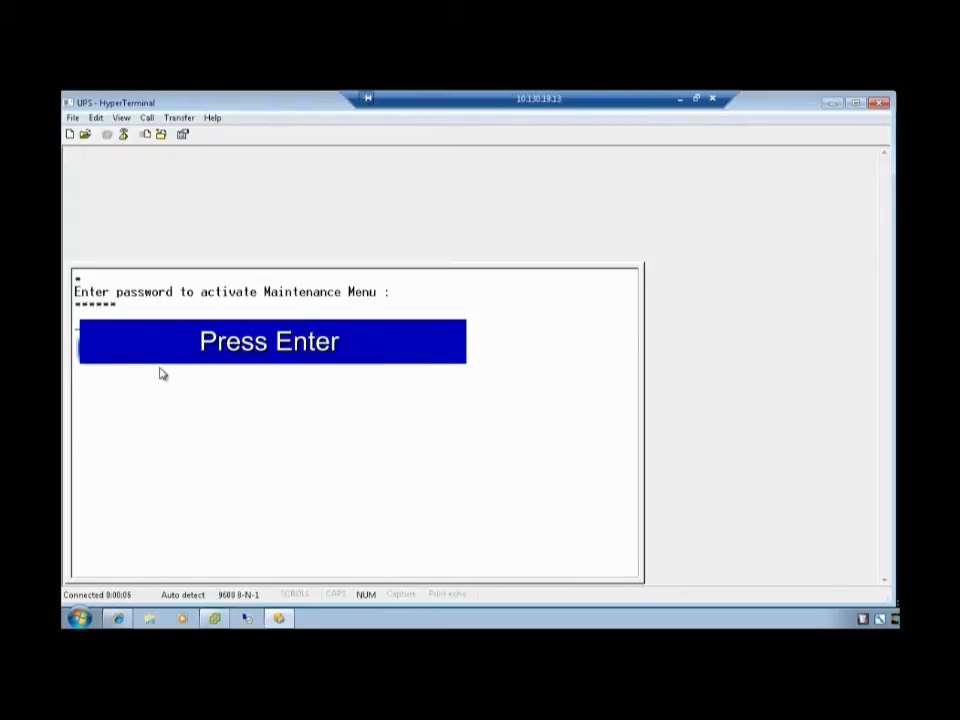
{"action": "key", "text": "Return"}
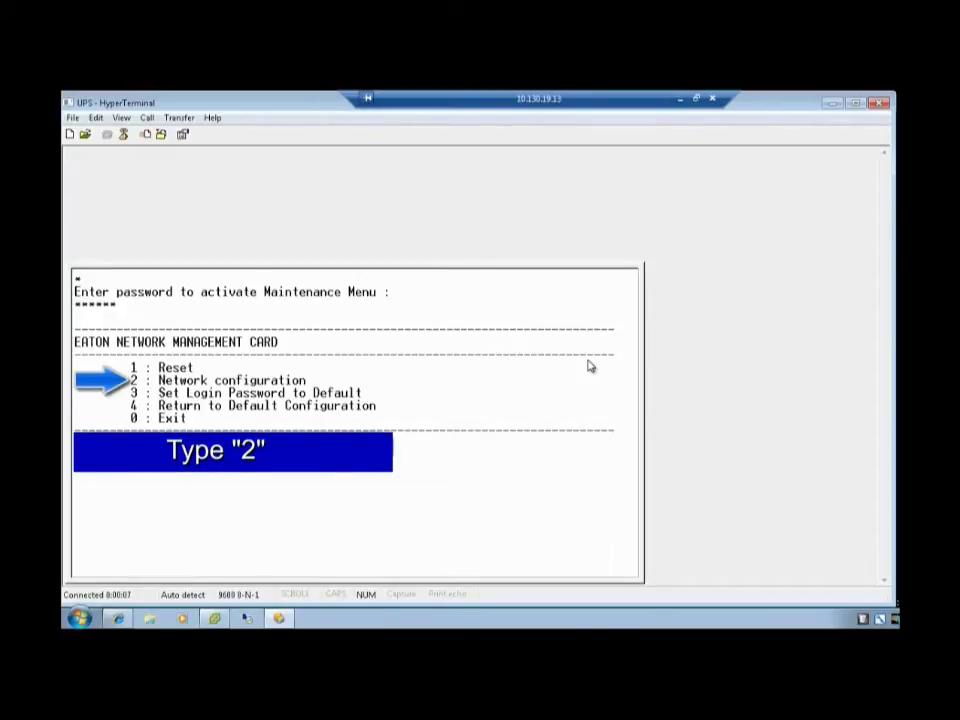
{"action": "key", "text": "2"}
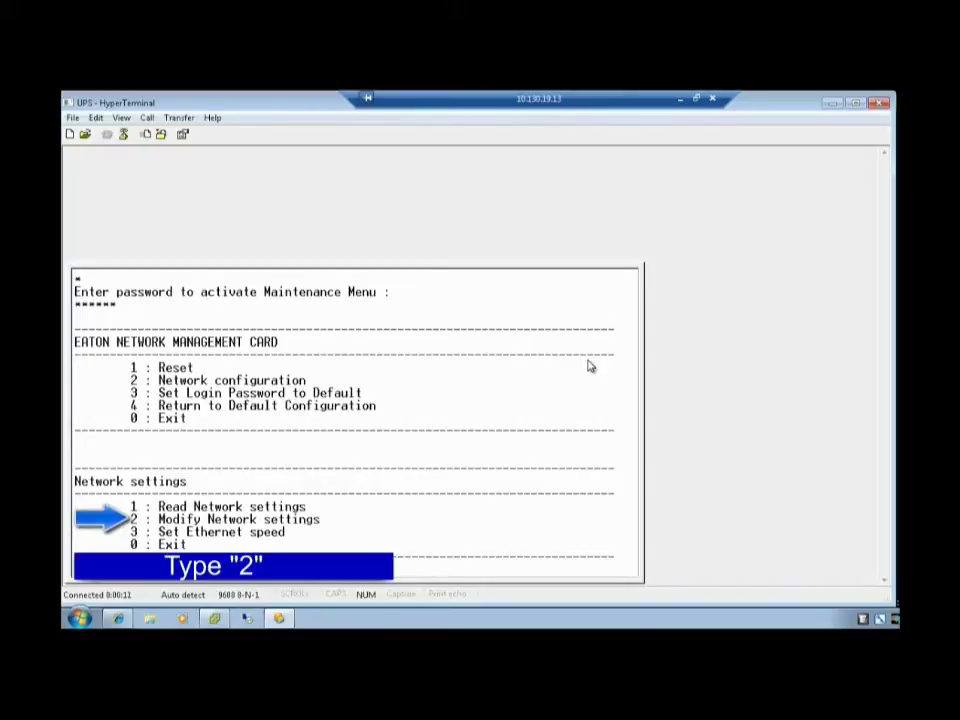
Keep static IP 10.130.19.3, accept the default mask and gateway, then exit with 0.
{"action": "type", "text": "2"}
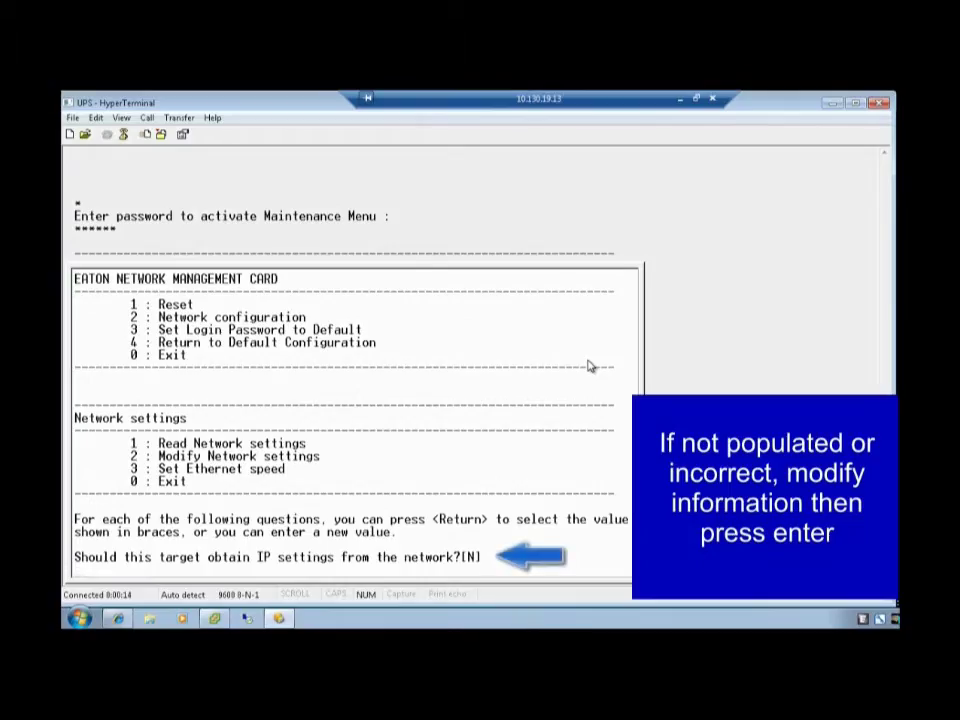
{"action": "key", "text": "Return"}
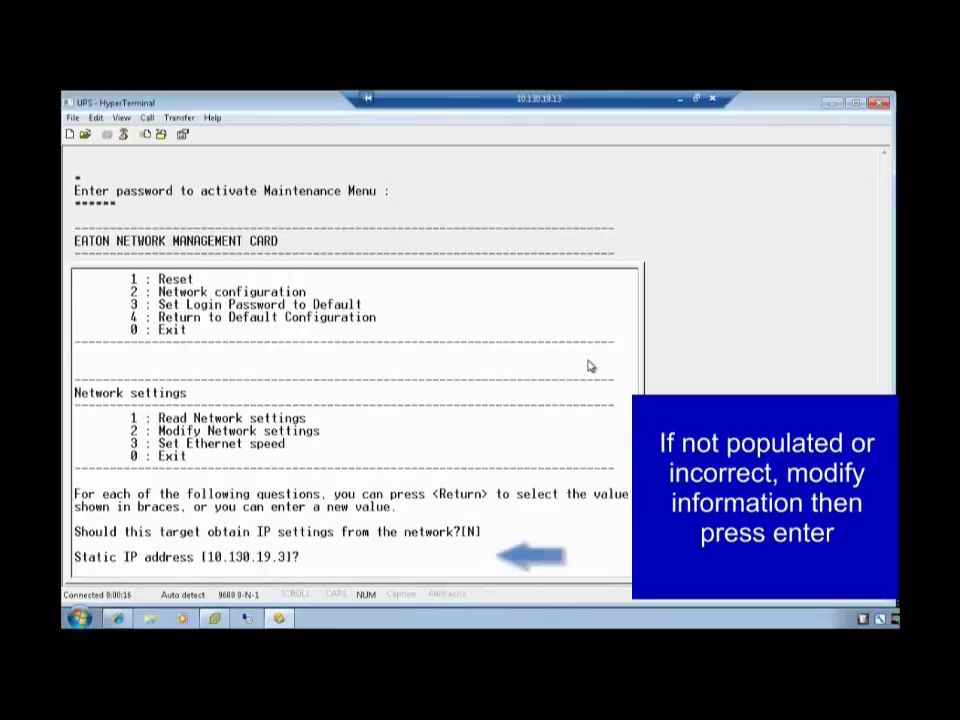
{"action": "key", "text": "Return"}
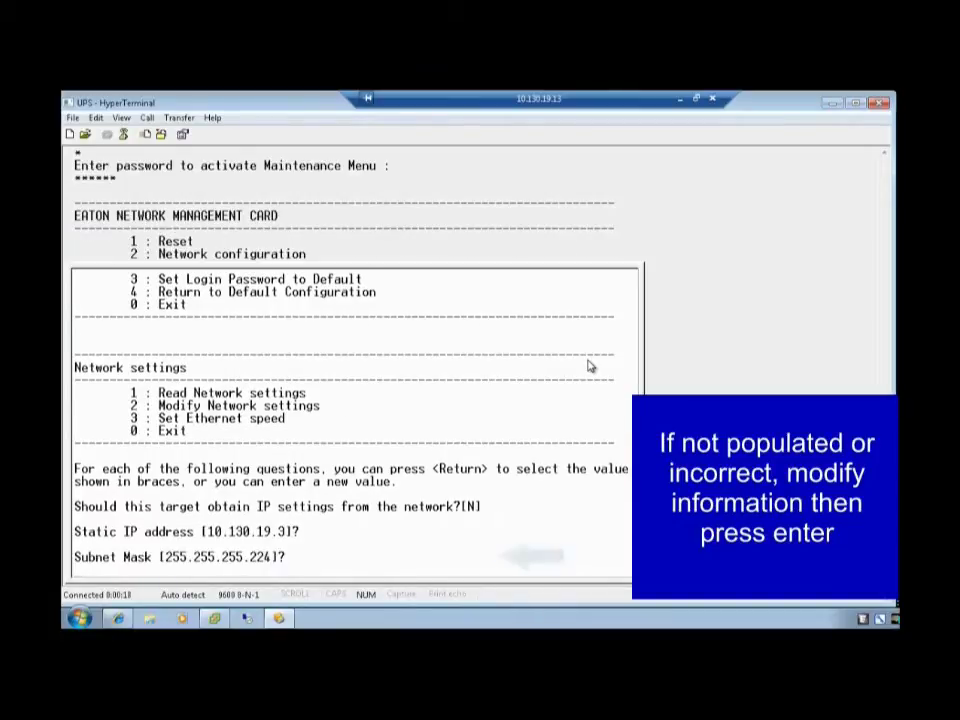
{"action": "key", "text": "Return"}
{"action": "key", "text": "Return"}
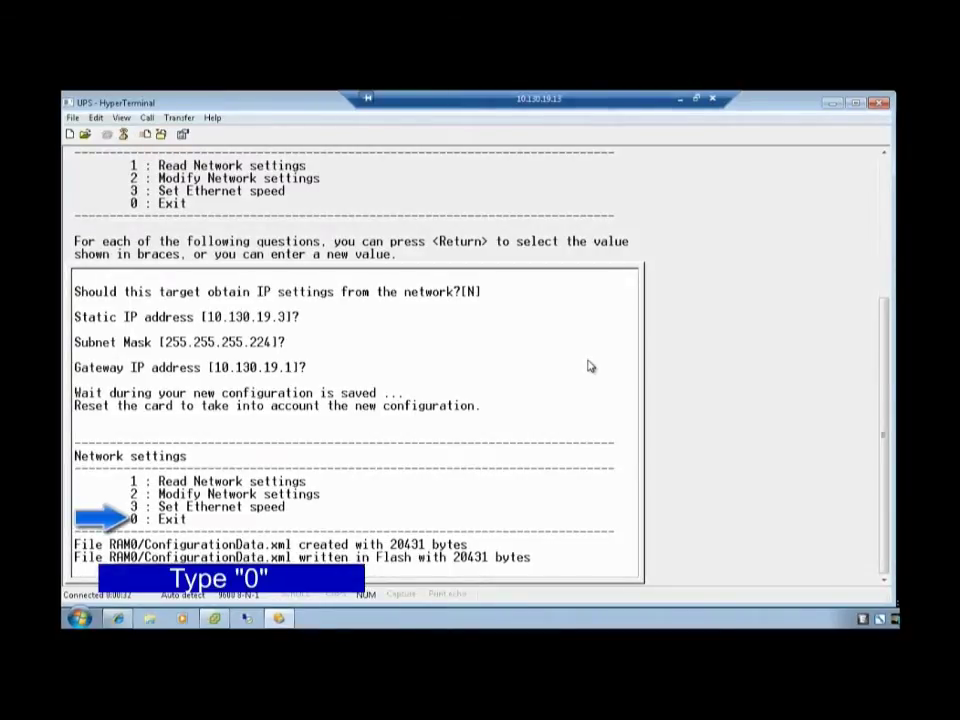
{"action": "type", "text": "0"}
{"action": "key", "text": "Return"}
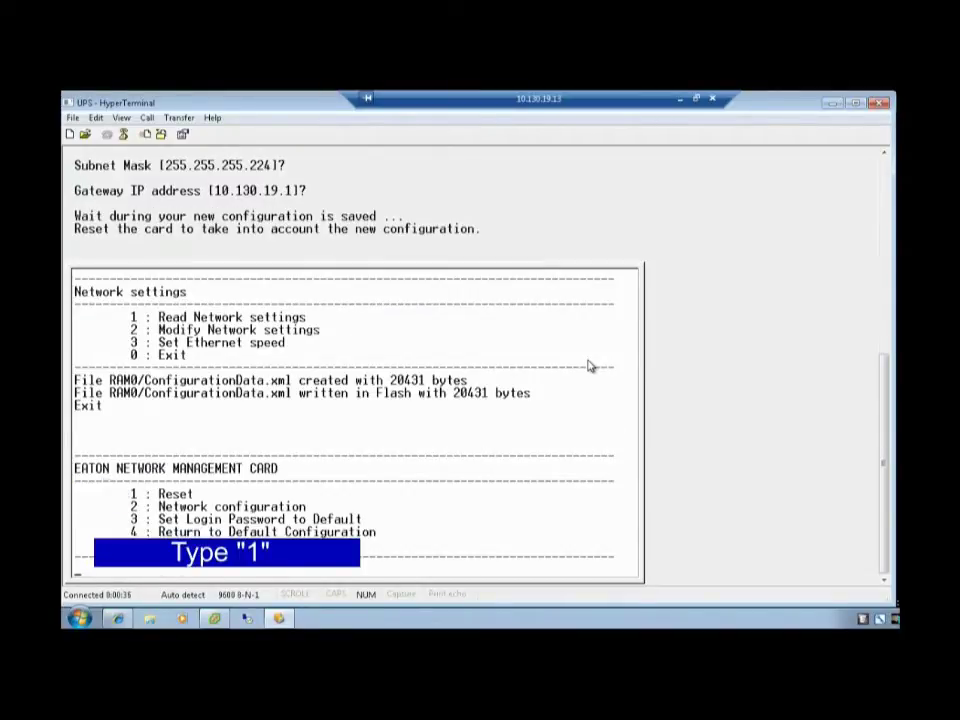
Choose Reset (1), then Restart from the boot (1) to reboot the card.
{"action": "type", "text": "1"}
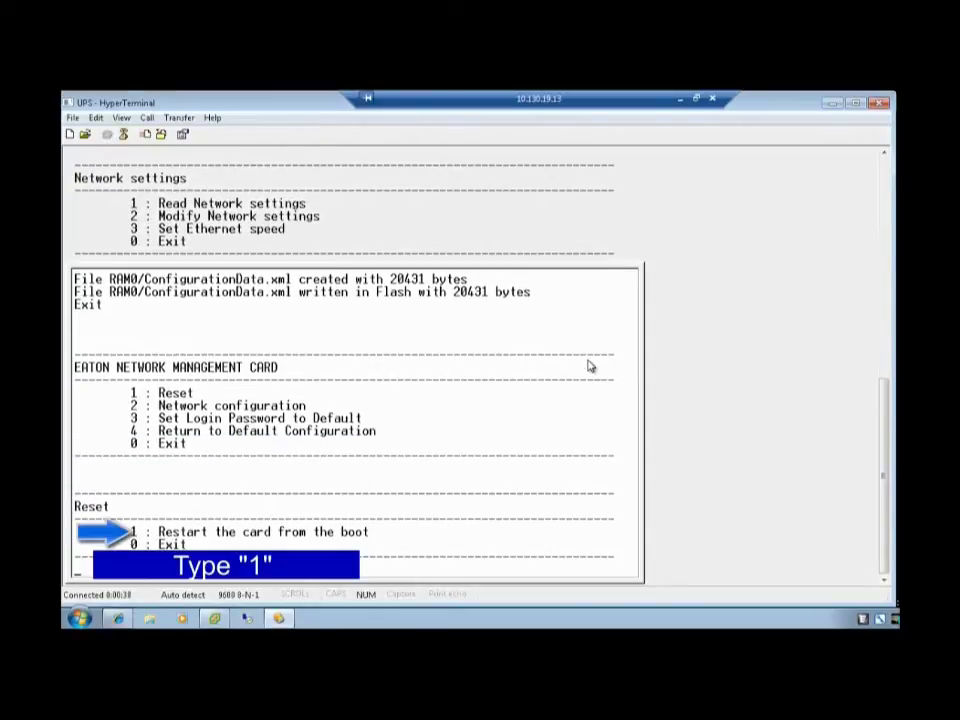
{"action": "type", "text": "1"}
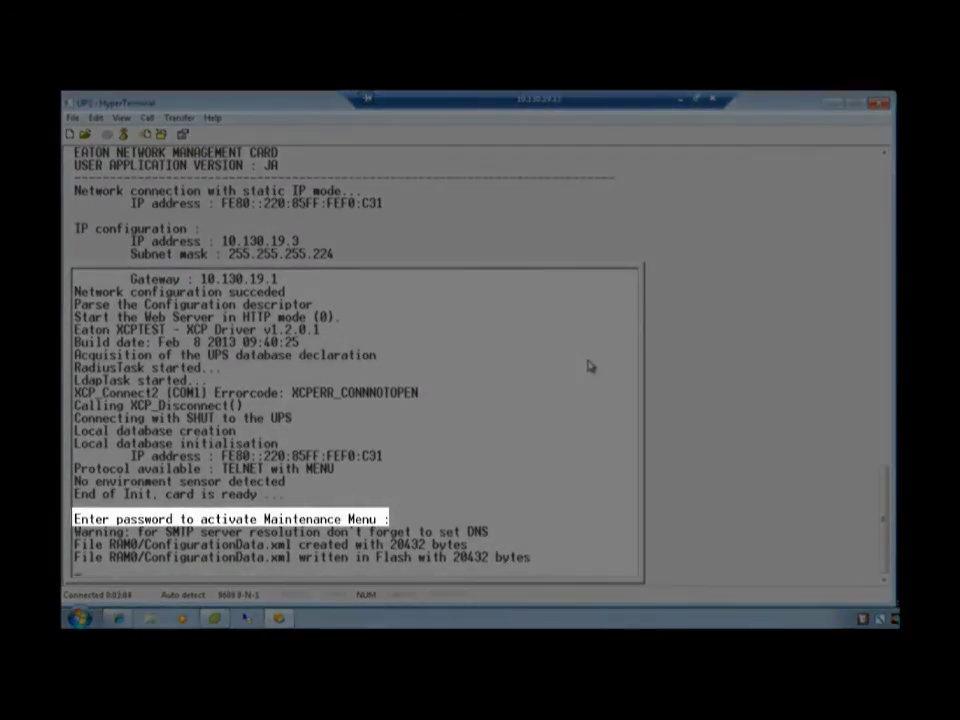
Log in with the password, read network settings via 2 and 1, then exit with 0, 0.
{"action": "type", "text": "ad"}
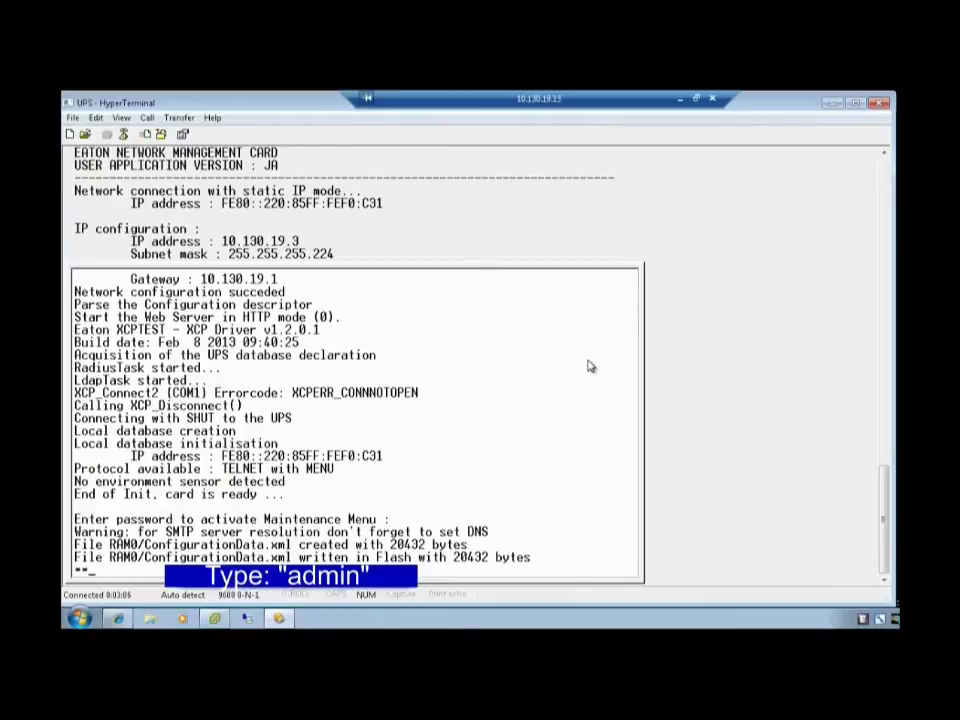
{"action": "type", "text": "min"}
{"action": "key", "text": "Return"}
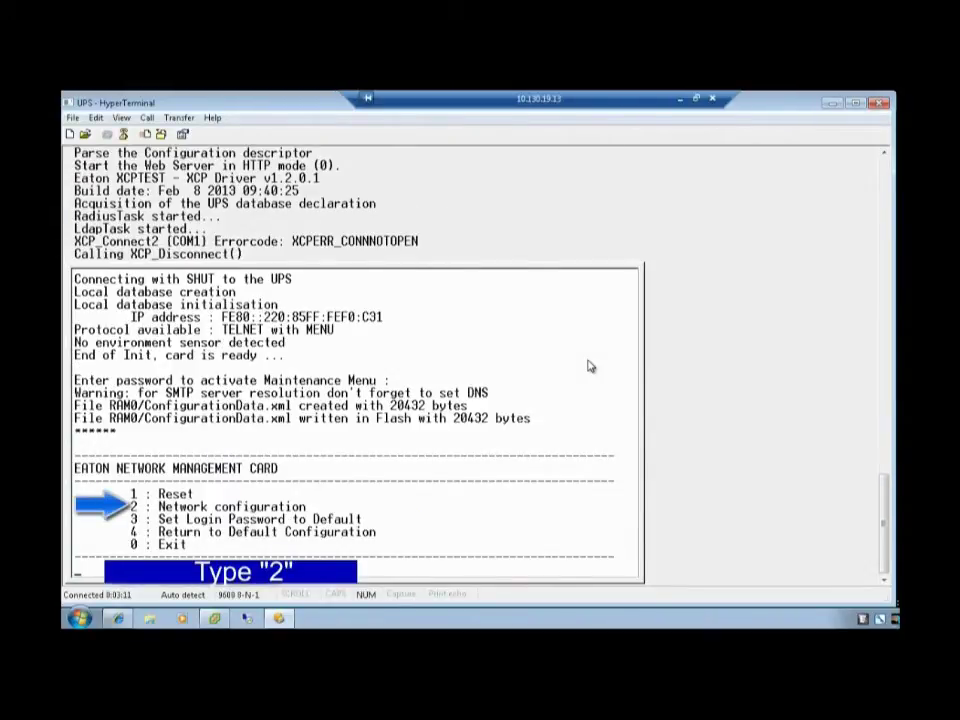
{"action": "type", "text": "2"}
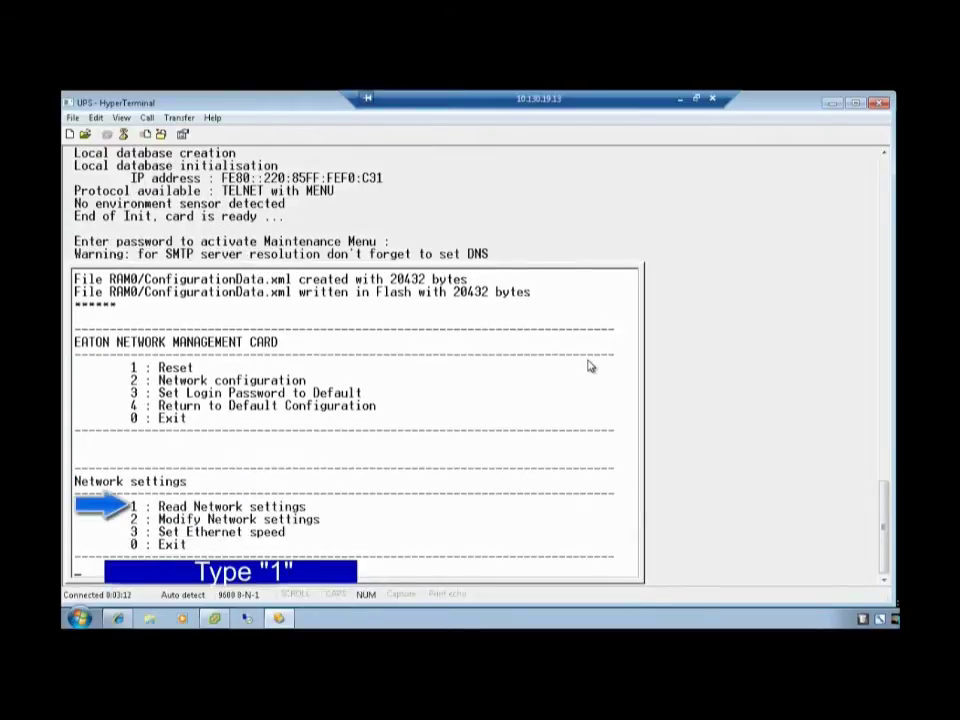
{"action": "type", "text": "1"}
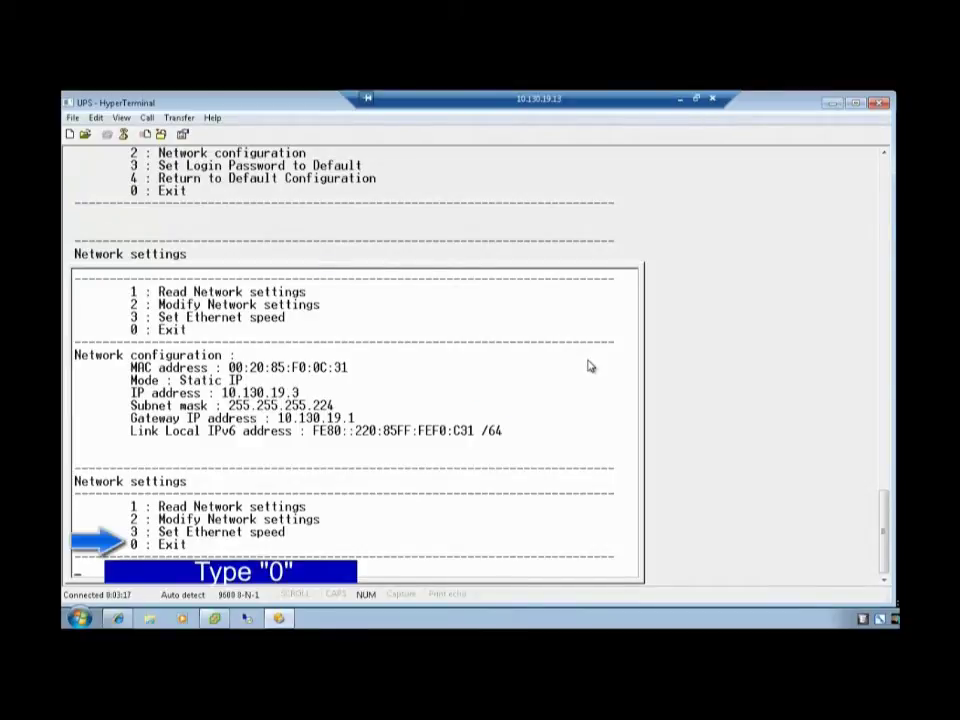
{"action": "type", "text": "0"}
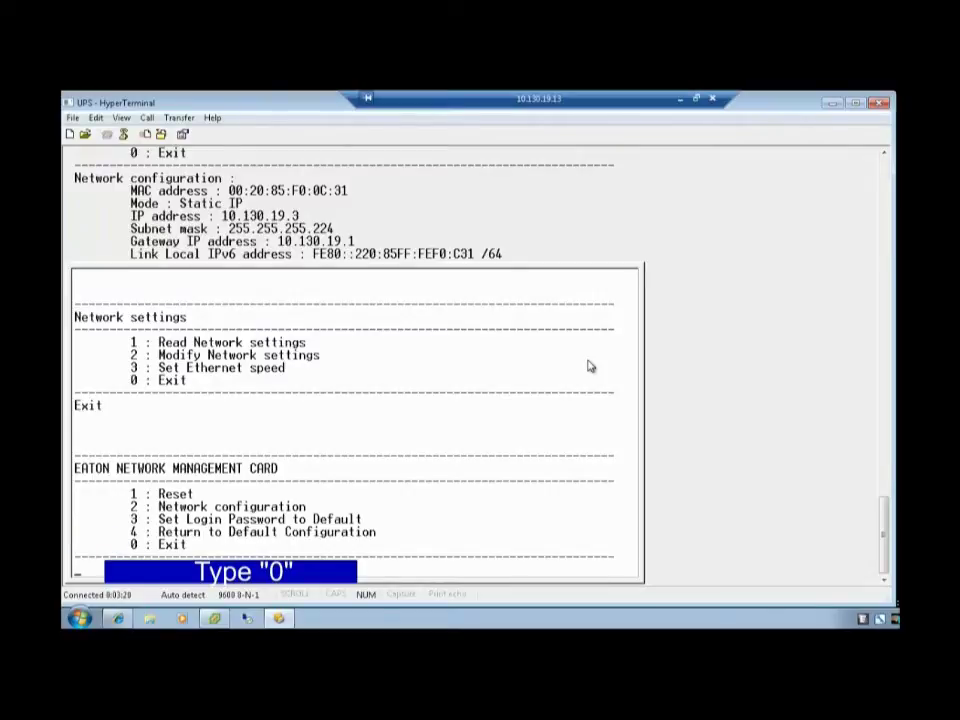
{"action": "key", "text": "0"}
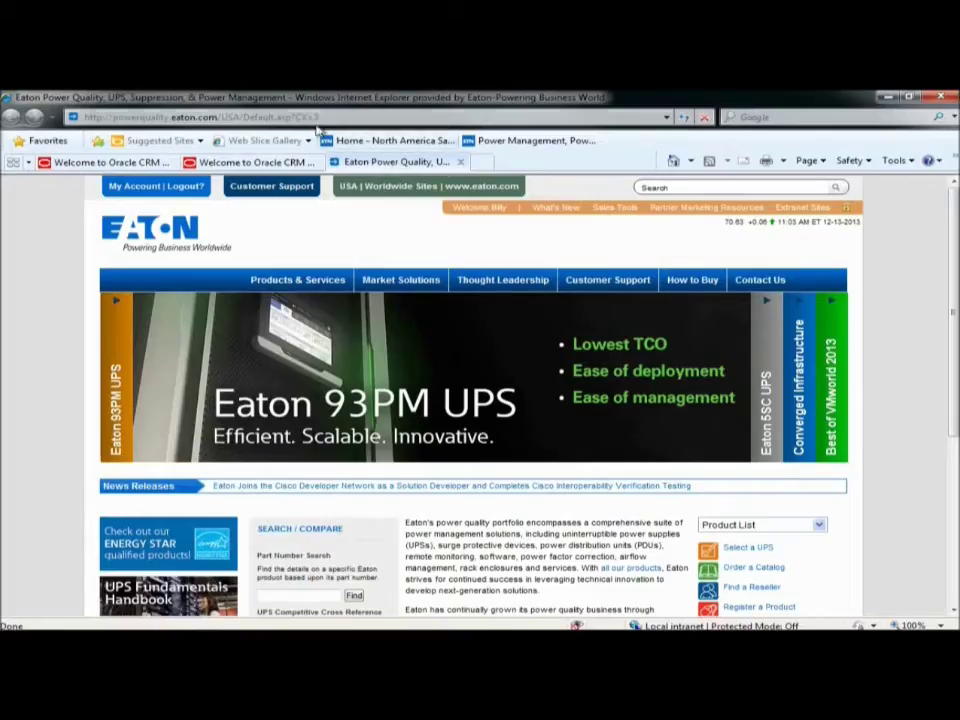
Select the current URL in Internet Explorer's address bar.
{"action": "left_click", "coordinate": [316, 117]}
{"action": "type", "text": "1"}
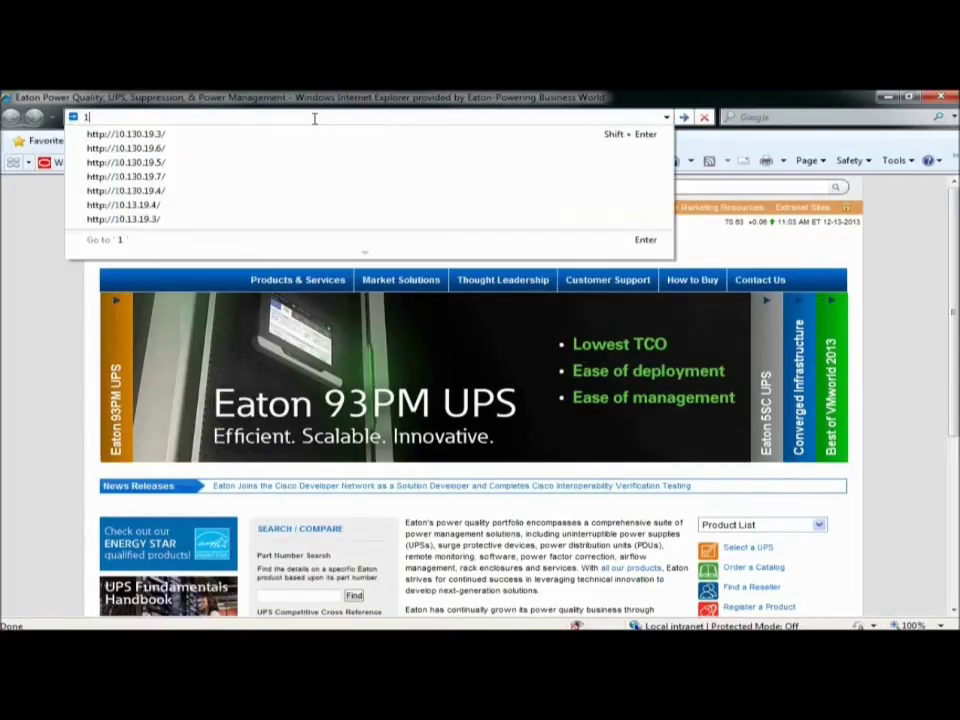
{"action": "left_click", "coordinate": [165, 136]}
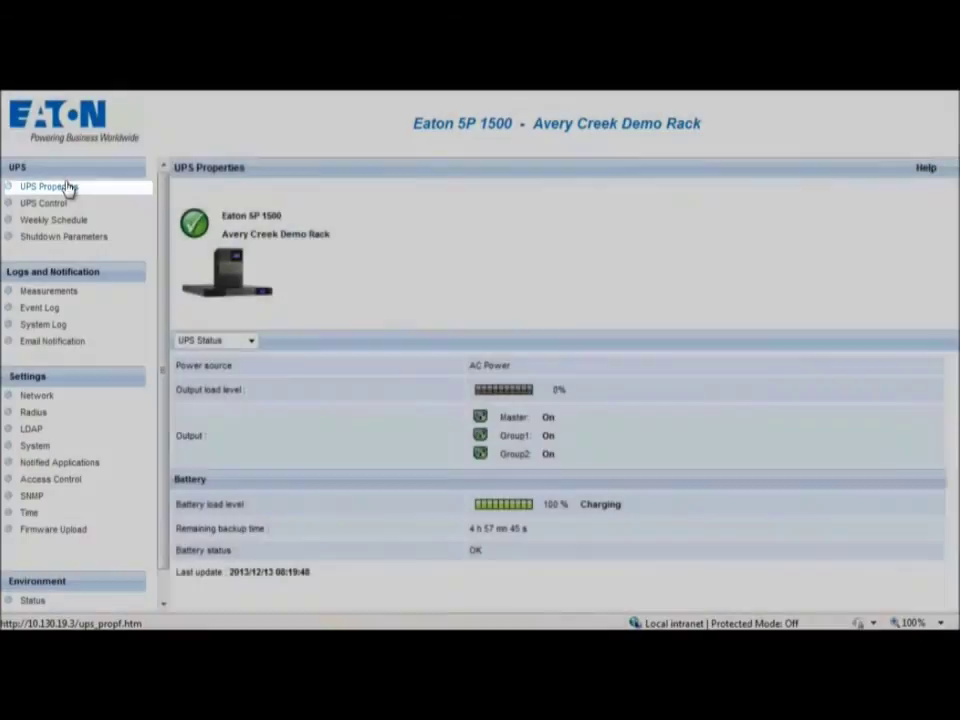
Reload UPS Properties and view the UPS Alarms, then the Power Usage figures.
{"action": "left_click", "coordinate": [68, 187]}
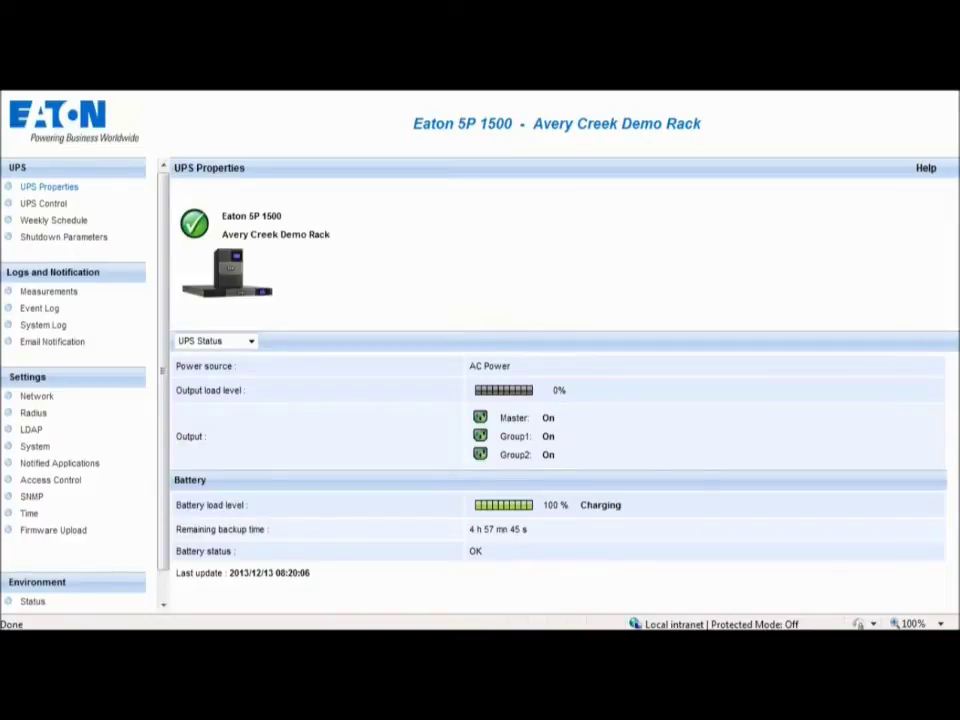
{"action": "left_click", "coordinate": [251, 341]}
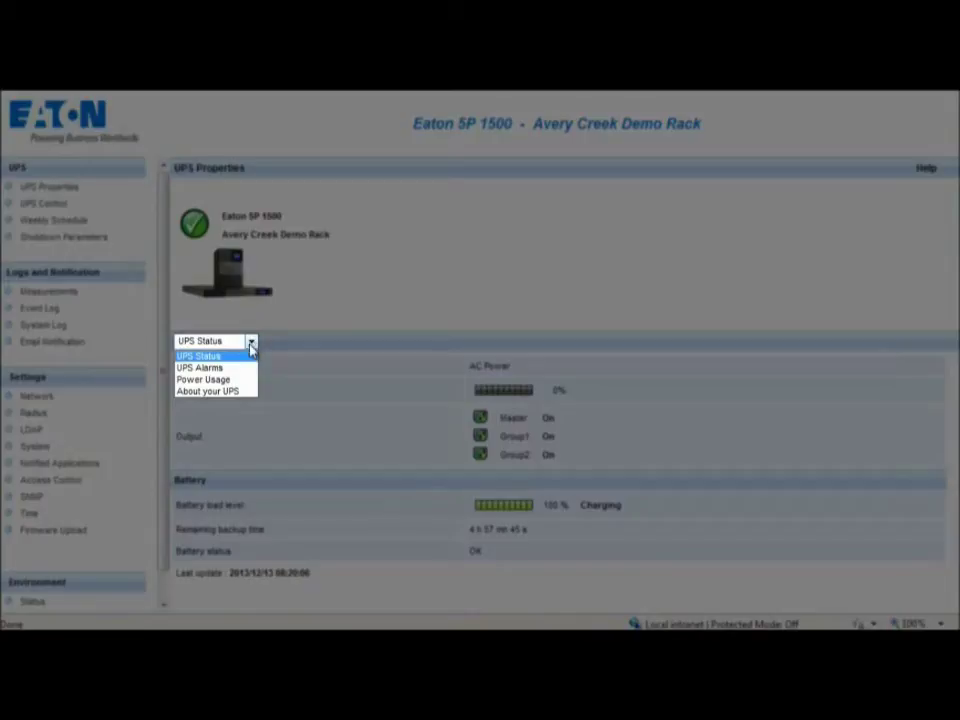
{"action": "left_click", "coordinate": [237, 370]}
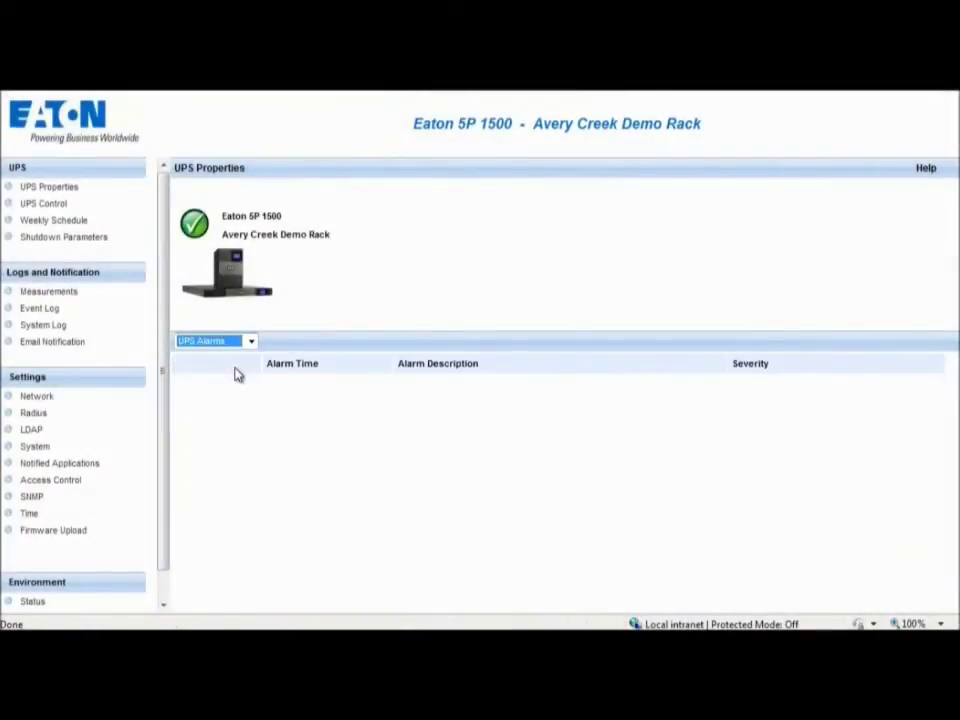
{"action": "key", "text": "alt+Down"}
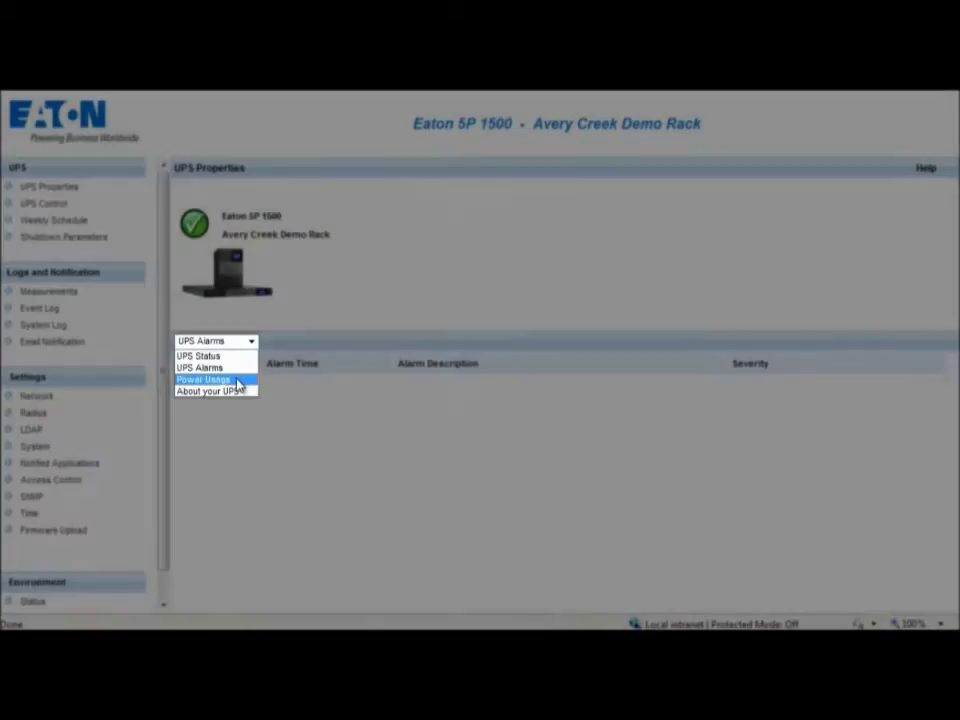
{"action": "left_click", "coordinate": [240, 381]}
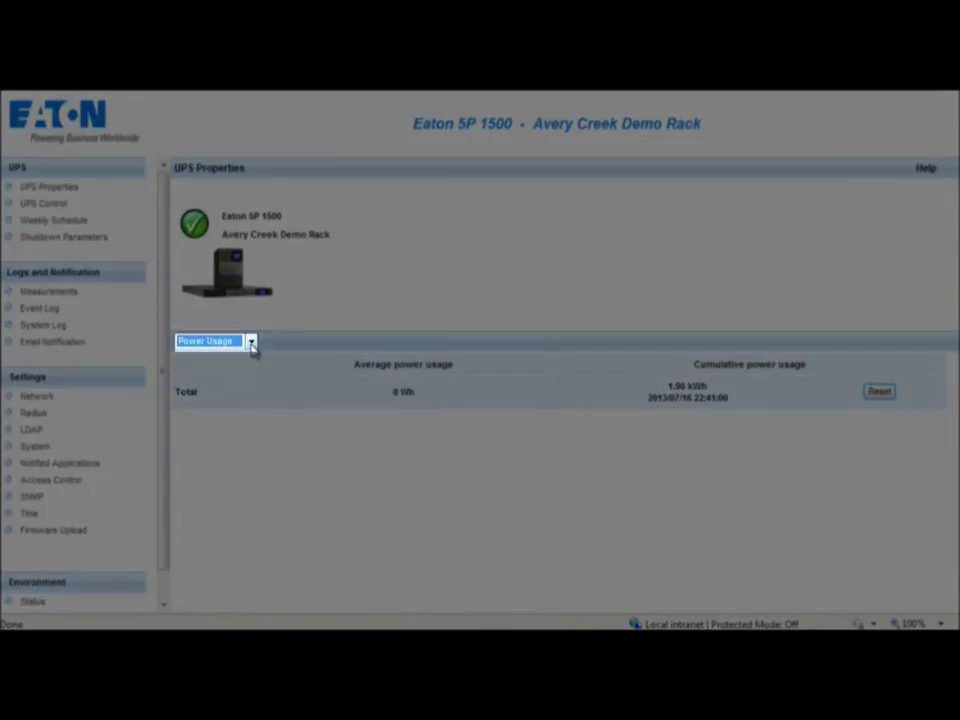
Show About your UPS and scroll down the details table.
{"action": "left_click", "coordinate": [251, 342]}
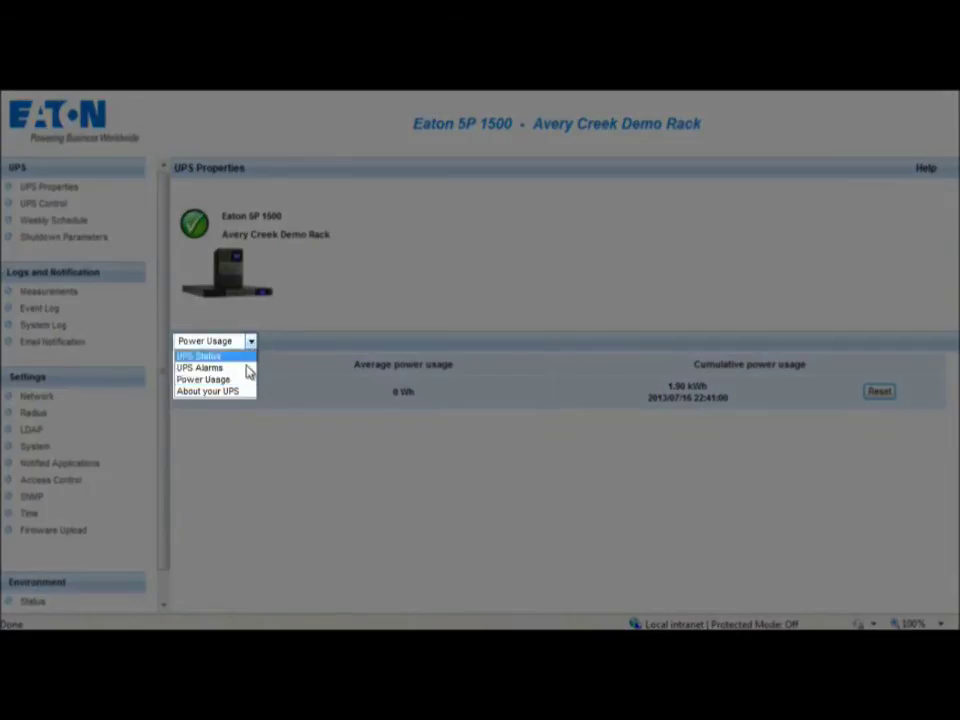
{"action": "left_click", "coordinate": [238, 393]}
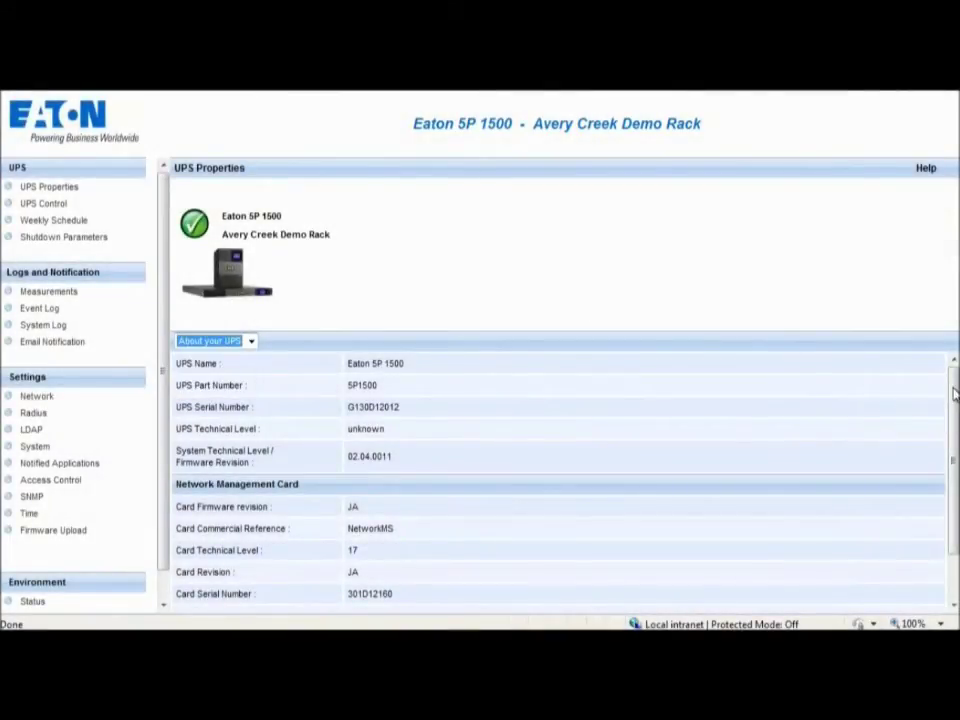
{"action": "left_click_drag", "start_coordinate": [953, 393], "coordinate": [953, 442]}
Sign in to UPS Control and open the Master output's Control dropdown.
{"action": "left_click", "coordinate": [50, 208]}
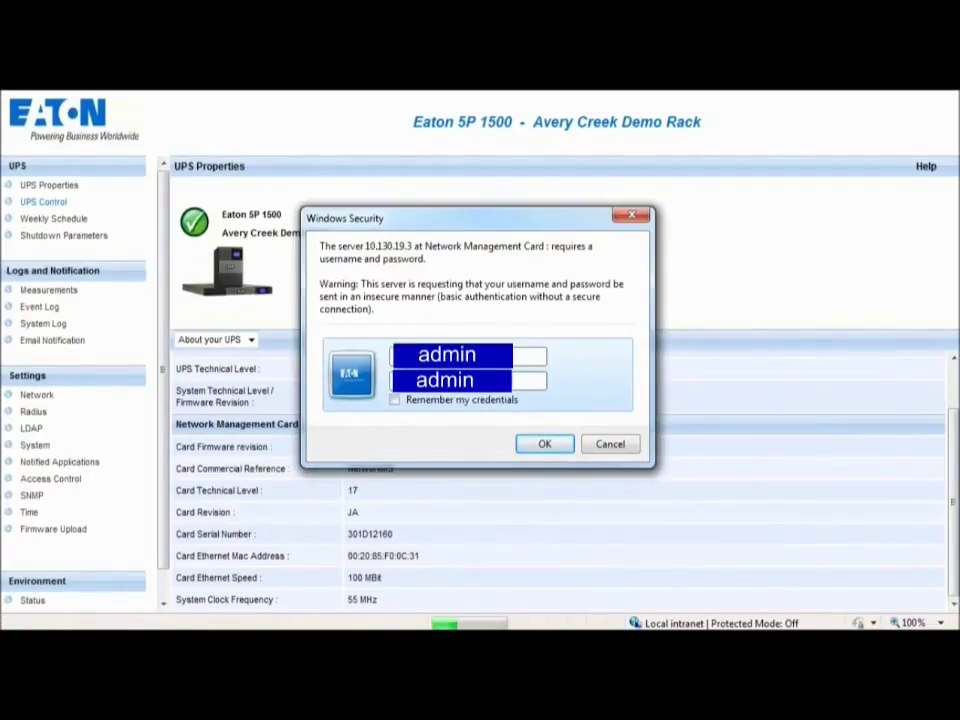
{"action": "left_click", "coordinate": [544, 445]}
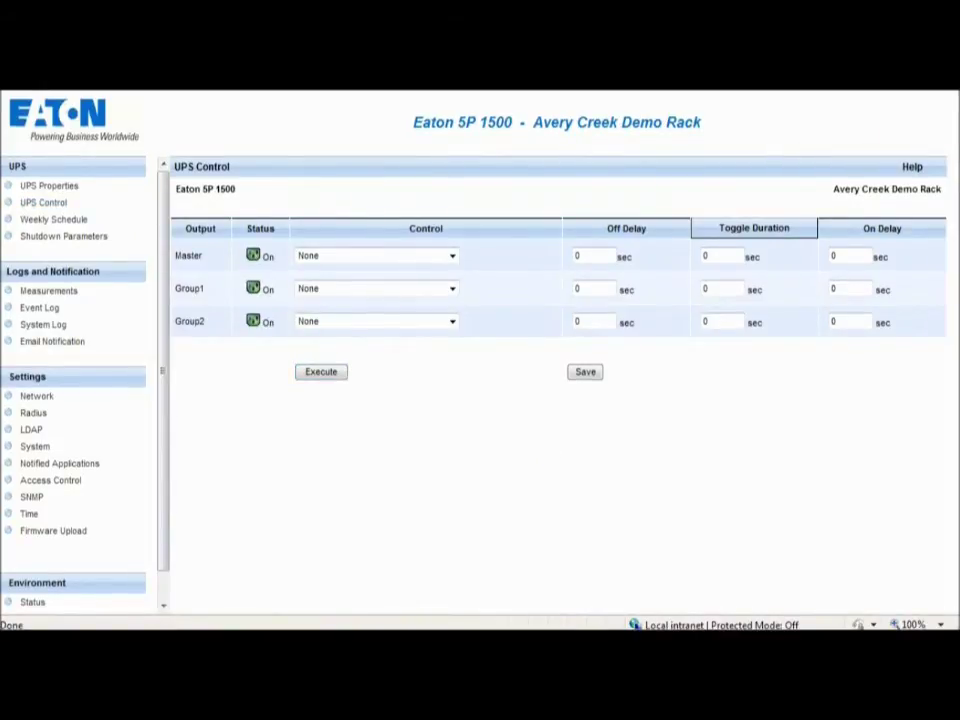
{"action": "left_click", "coordinate": [452, 256]}
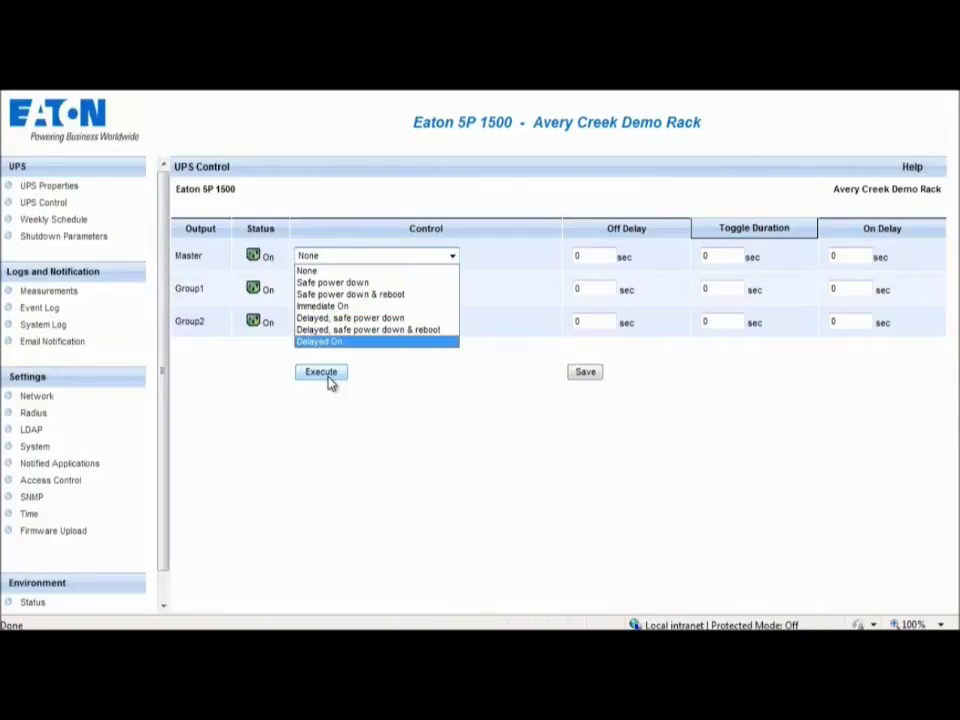
Review the weekly shutoff and restart schedule, then the outputs' shutdown parameters.
{"action": "left_click", "coordinate": [72, 222]}
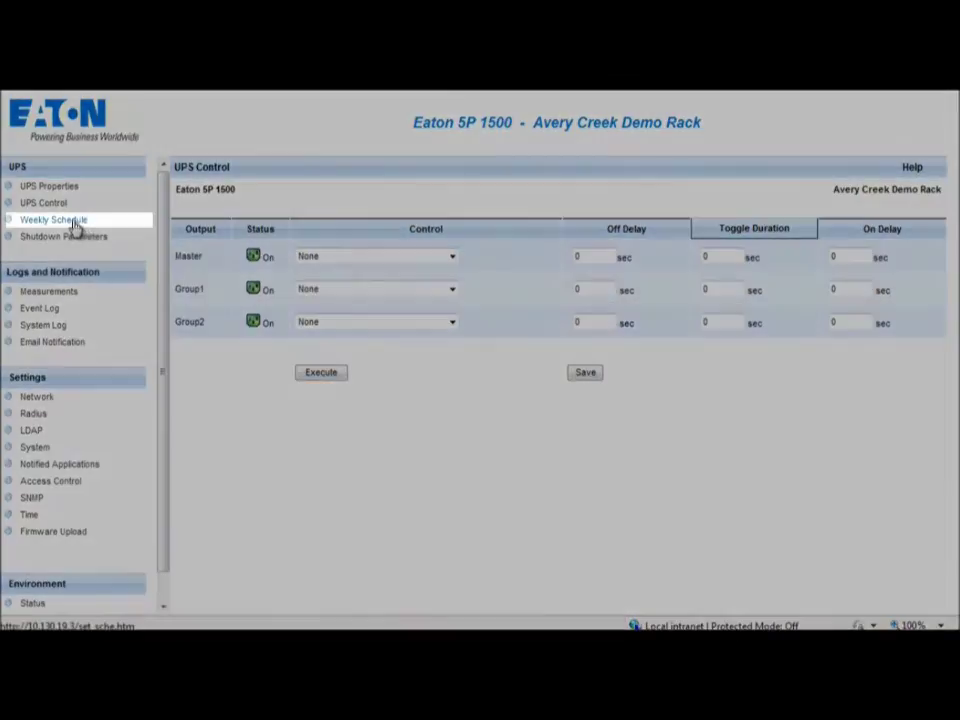
{"action": "left_click", "coordinate": [72, 222]}
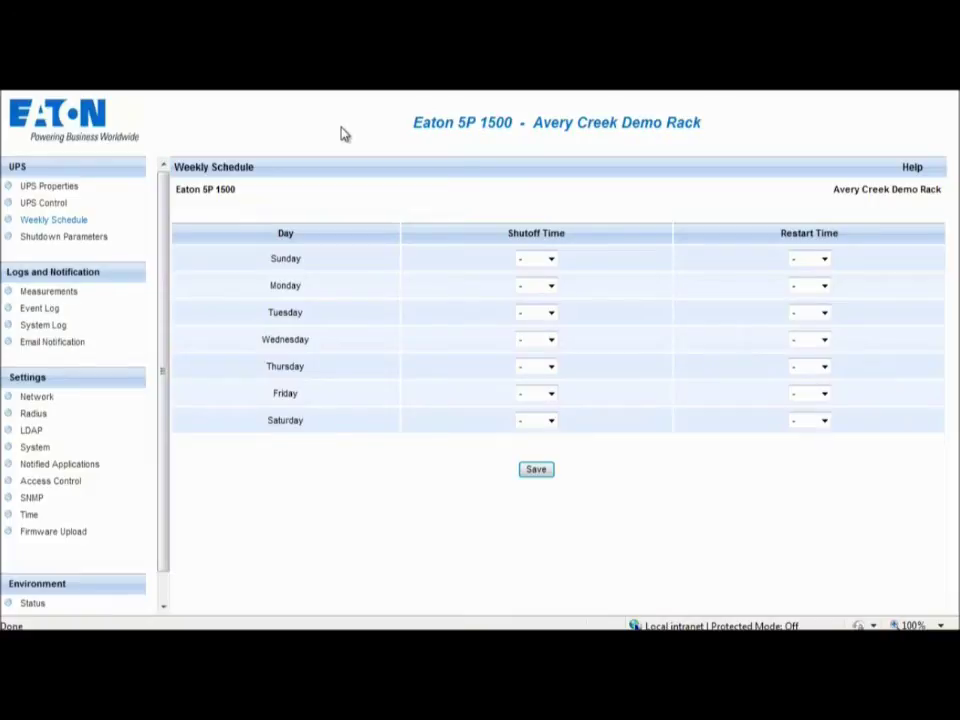
{"action": "left_click", "coordinate": [70, 237]}
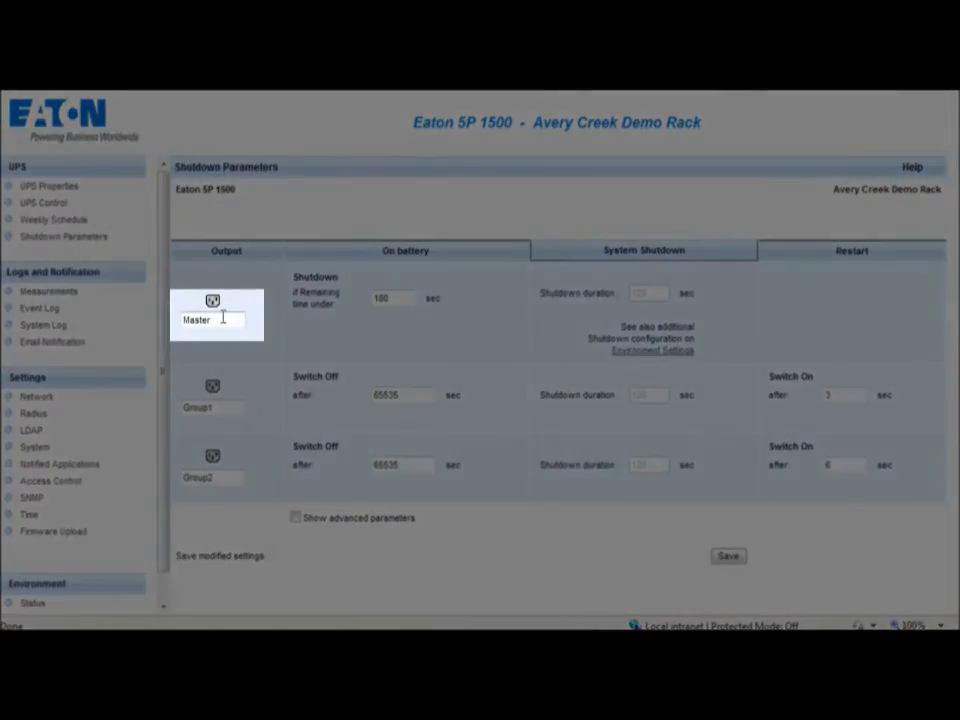
Replace the Master output name with 'Type Name', then view the Measurements log.
{"action": "left_click_drag", "start_coordinate": [223, 318], "coordinate": [181, 323]}
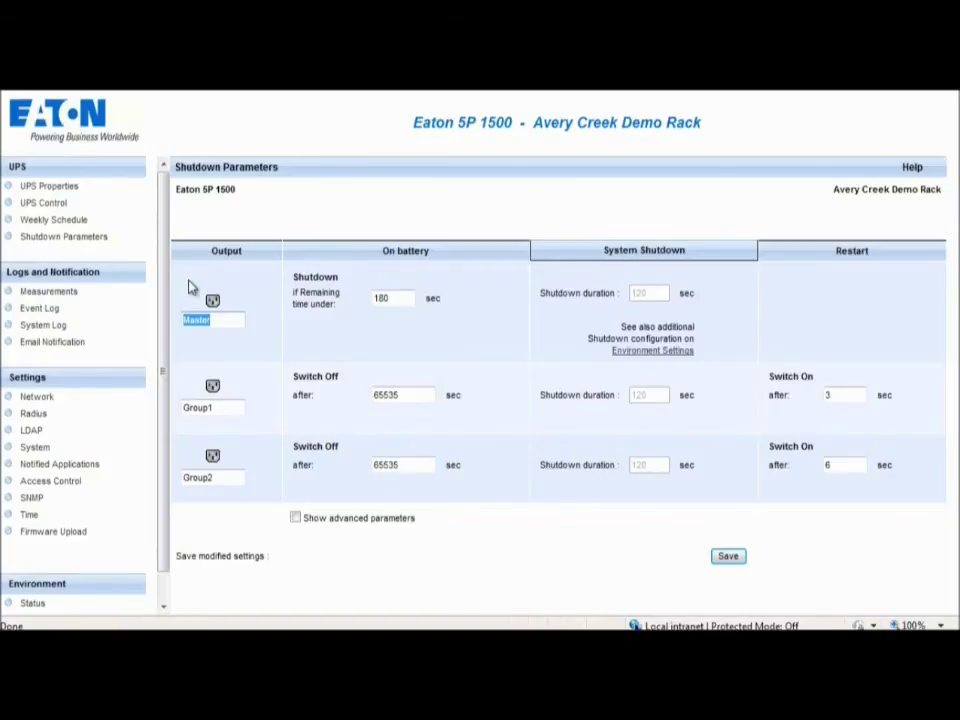
{"action": "type", "text": "Type Name"}
{"action": "left_click", "coordinate": [50, 291]}
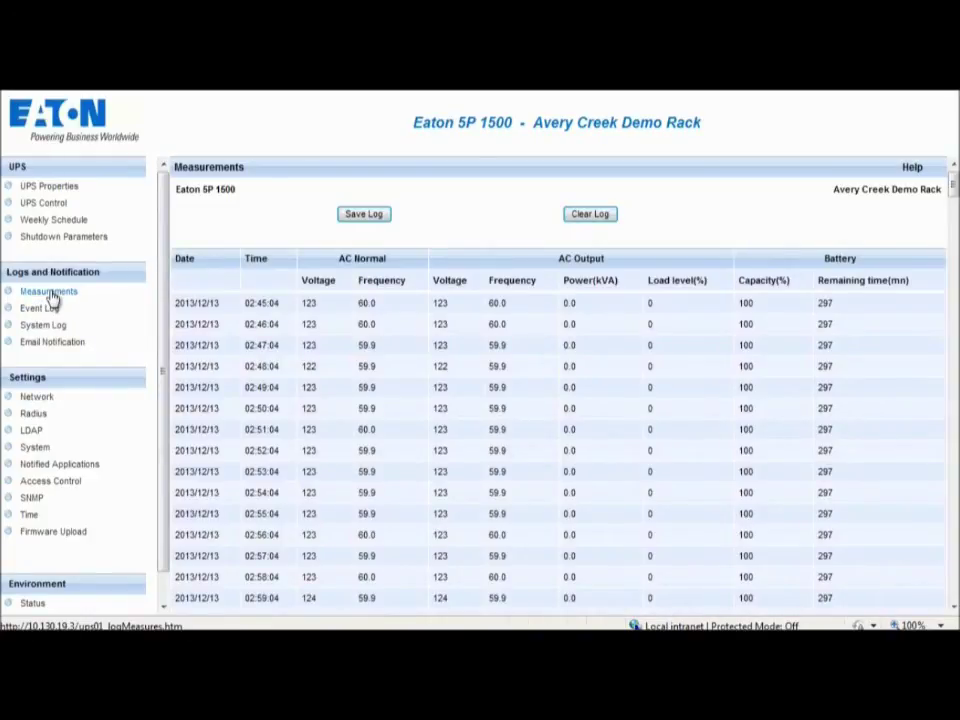
Browse the Event Log and System Log, then show the four email notification recipients.
{"action": "left_click", "coordinate": [40, 308]}
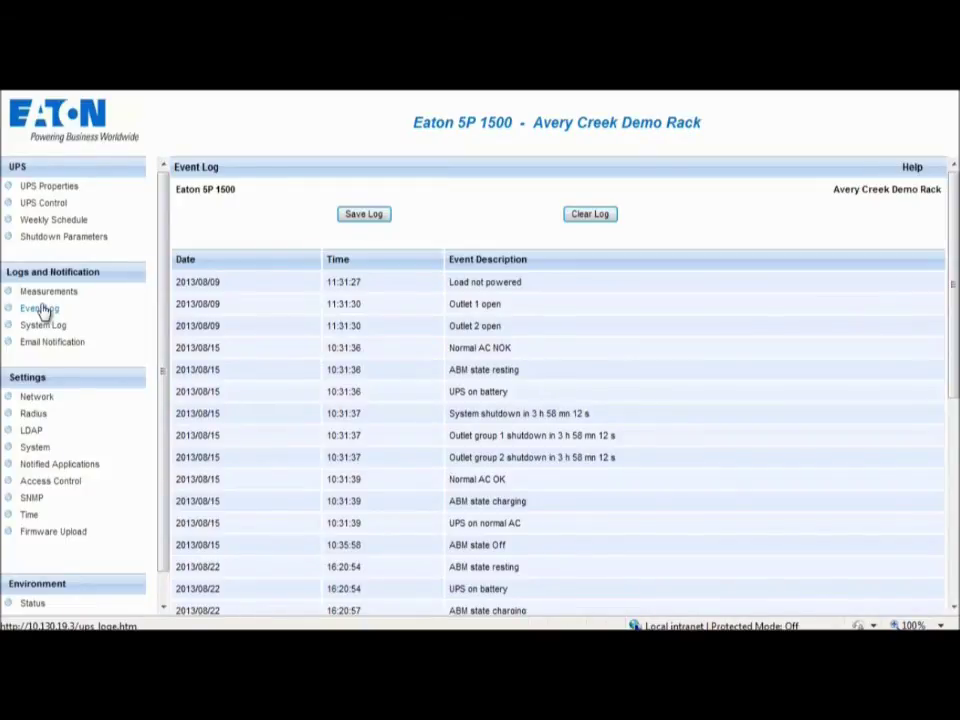
{"action": "left_click", "coordinate": [44, 326]}
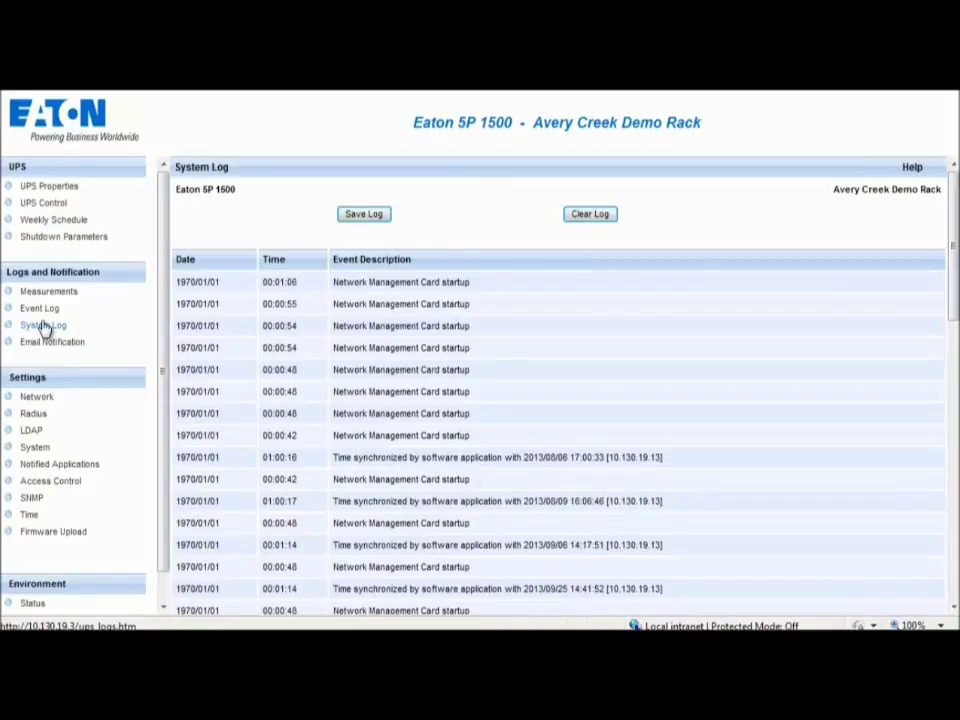
{"action": "left_click", "coordinate": [44, 343]}
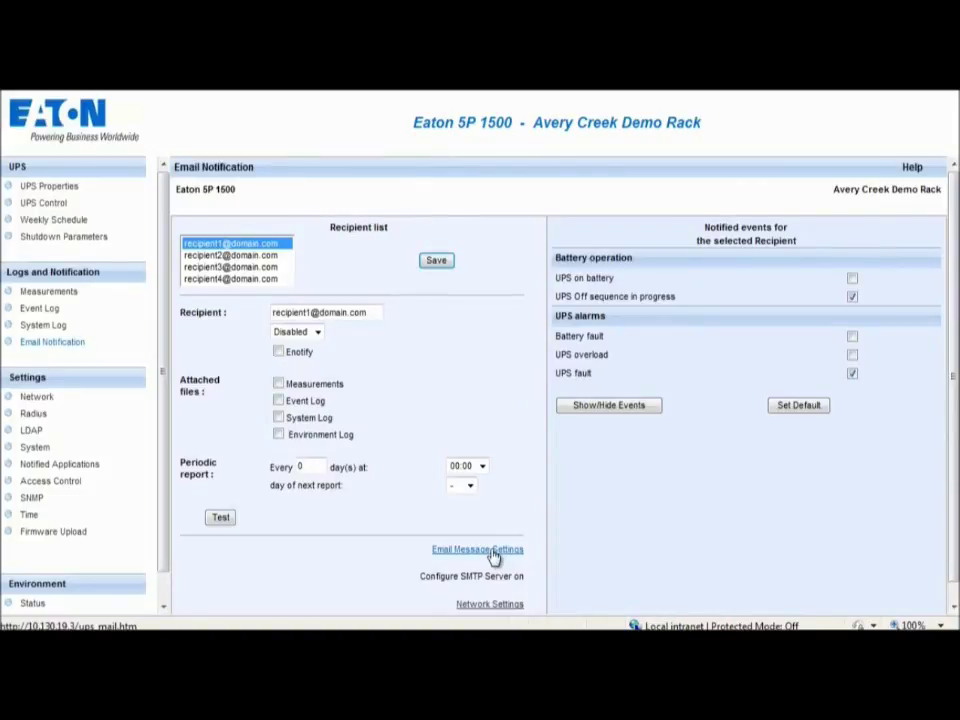
Page through Network, Radius, LDAP, System, Notified Applications and Access Control settings pages.
{"action": "left_click", "coordinate": [38, 398]}
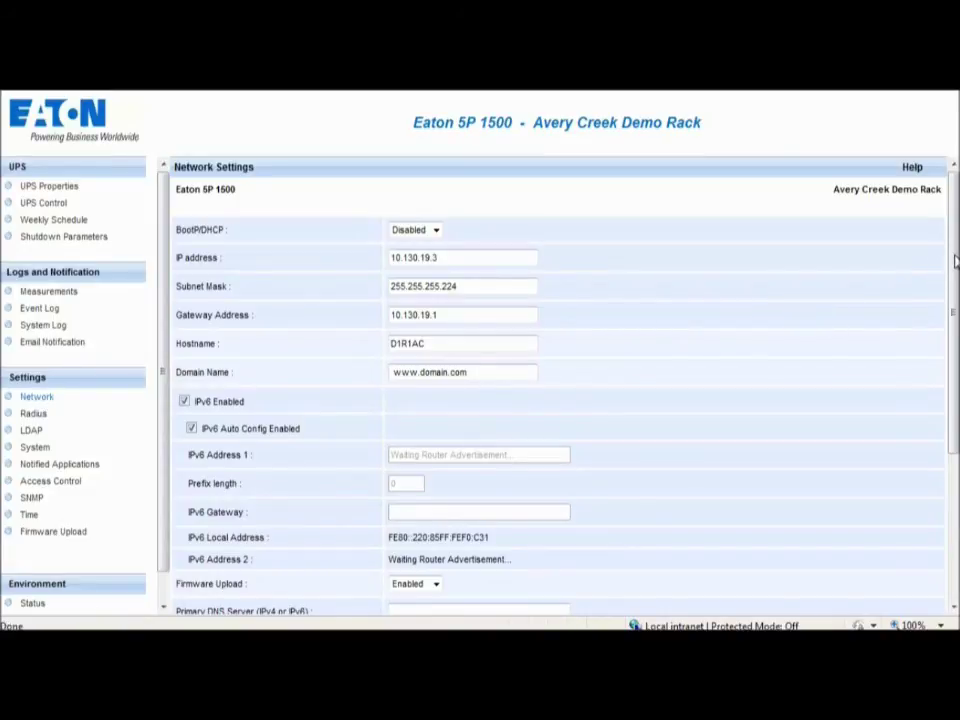
{"action": "scroll", "coordinate": [560, 400], "scroll_direction": "down", "scroll_amount": 3}
{"action": "left_click", "coordinate": [33, 415]}
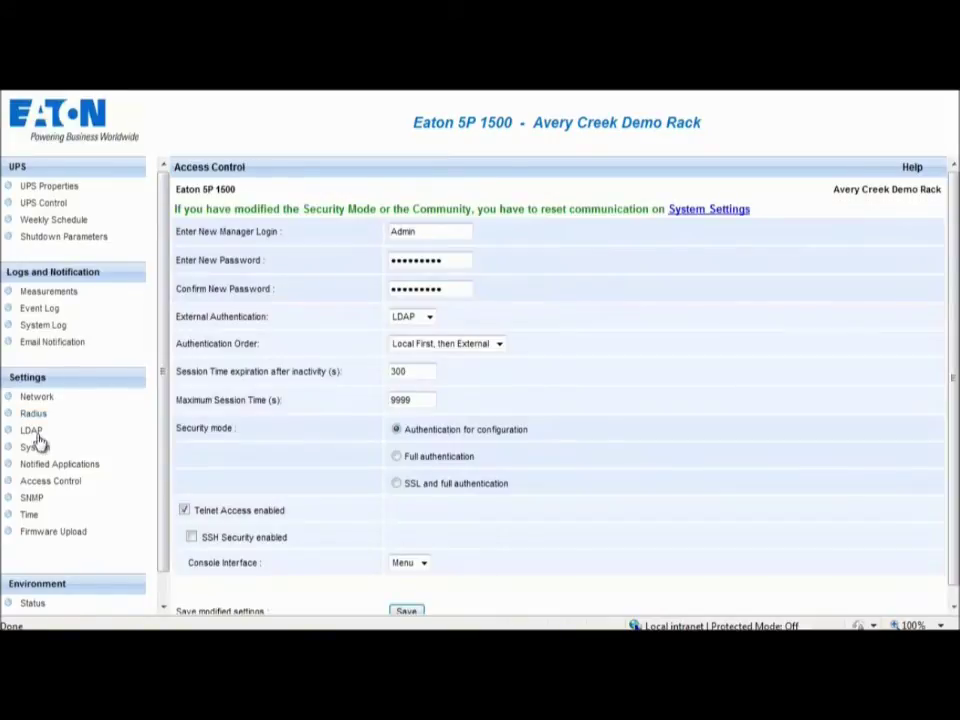
{"action": "left_click", "coordinate": [31, 430]}
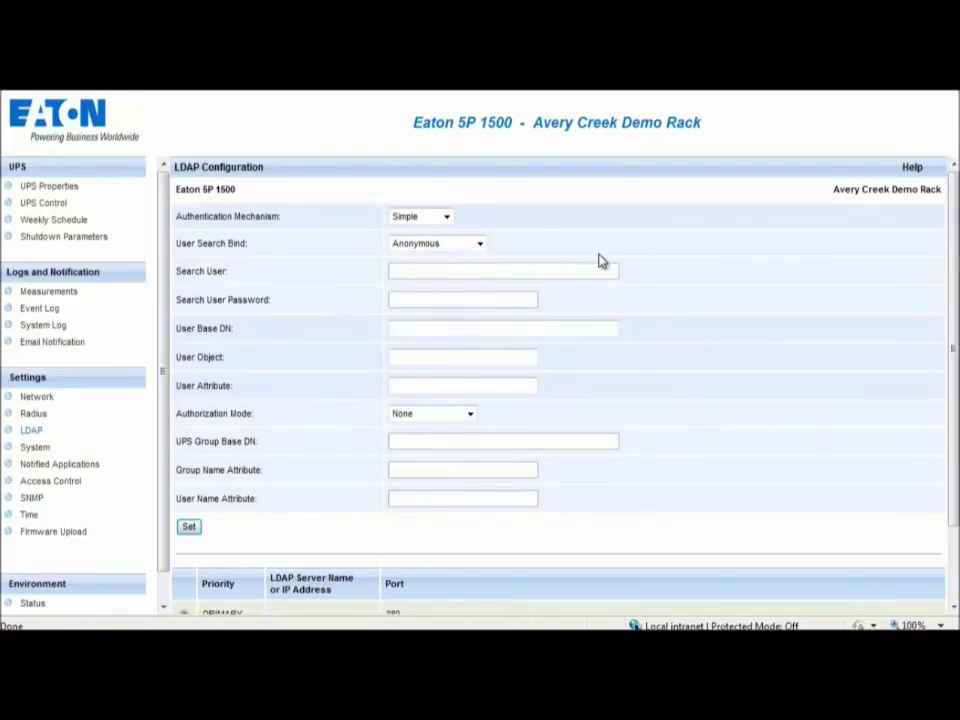
{"action": "left_click", "coordinate": [37, 450]}
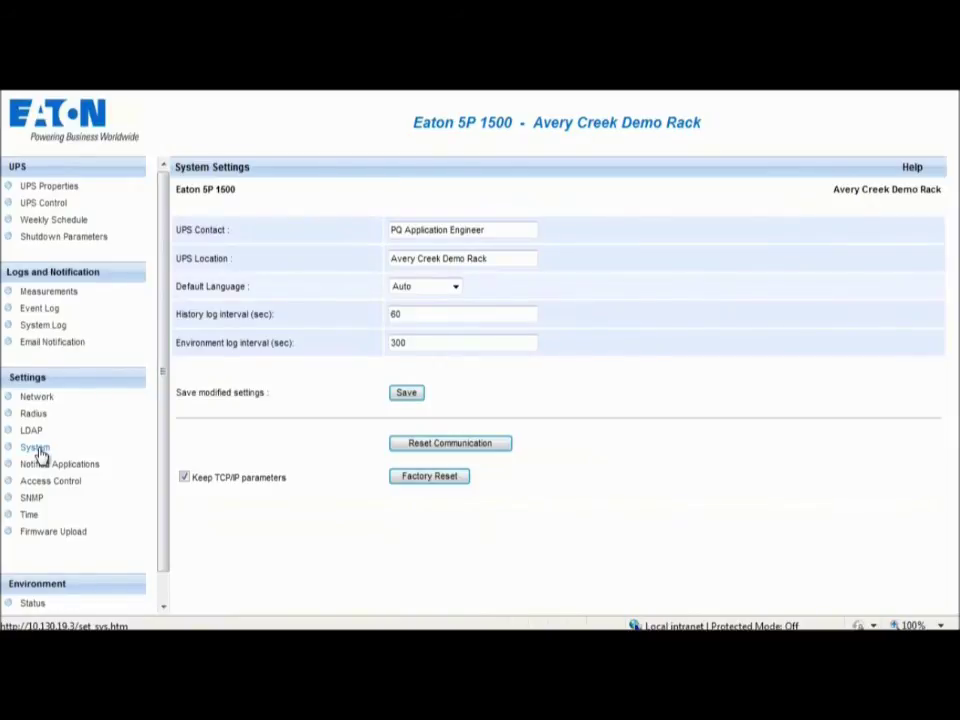
{"action": "left_click", "coordinate": [58, 465]}
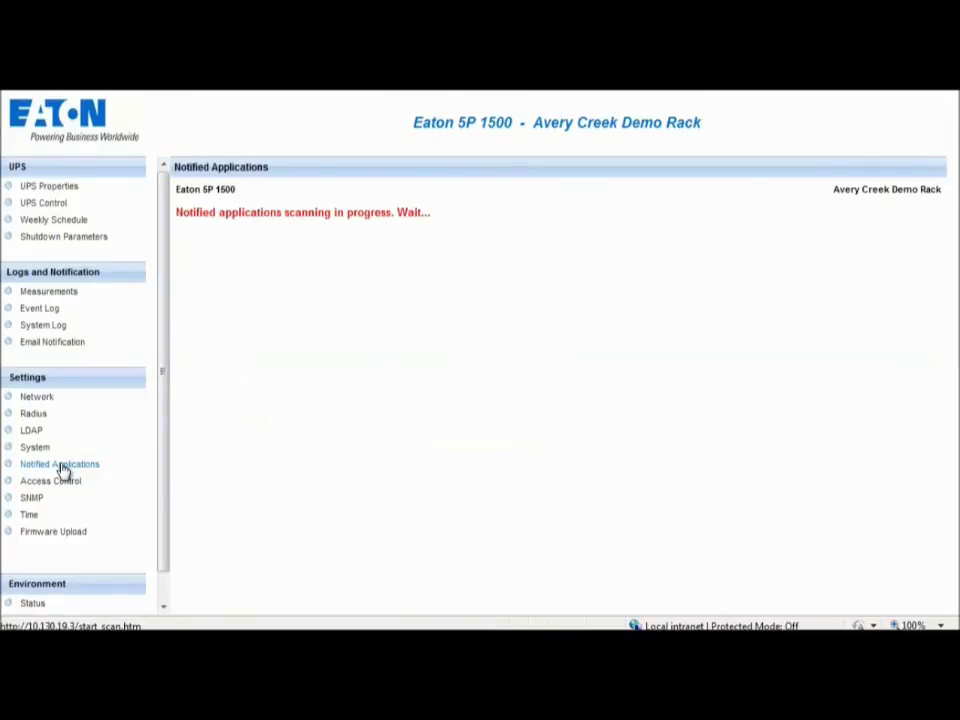
{"action": "left_click", "coordinate": [55, 481]}
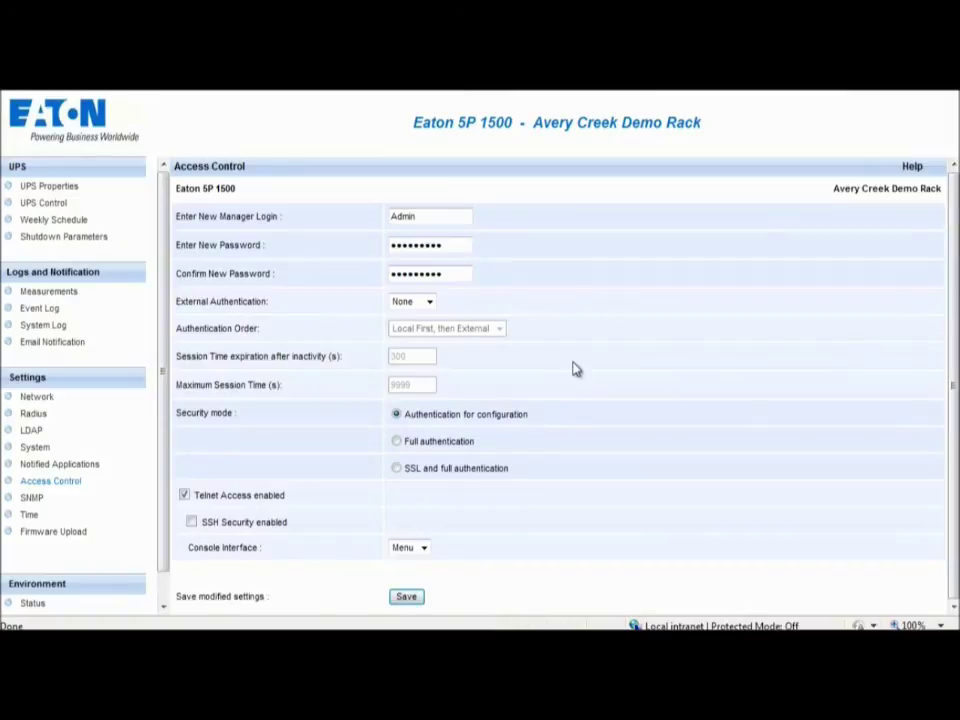
Check the SNMP and date/time settings, ending on the empty Firmware Upload page.
{"action": "left_click", "coordinate": [30, 500]}
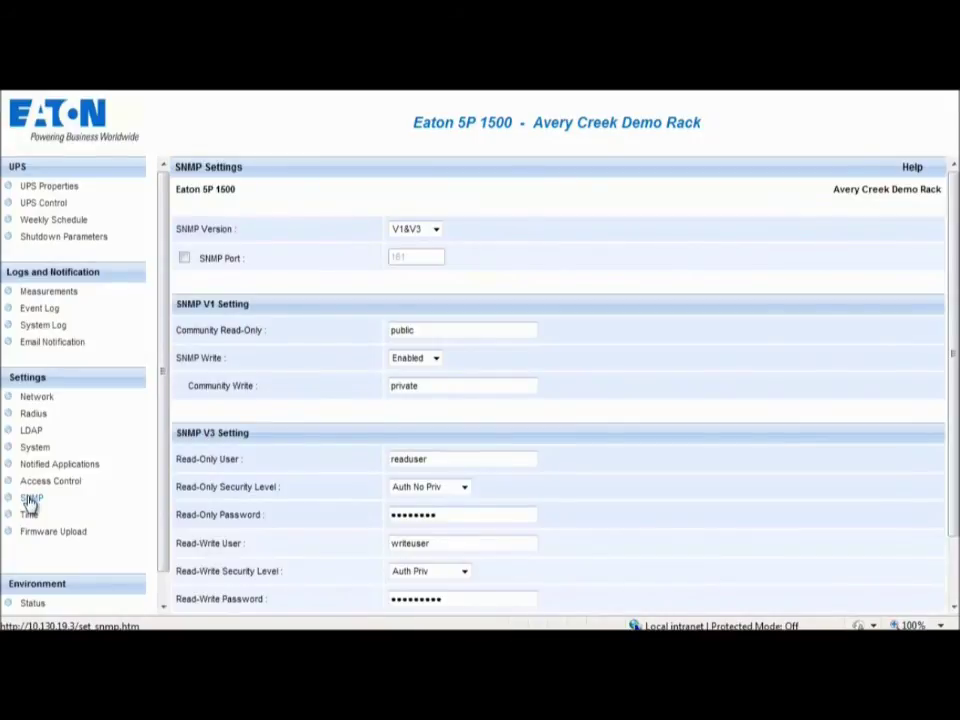
{"action": "left_click", "coordinate": [29, 514]}
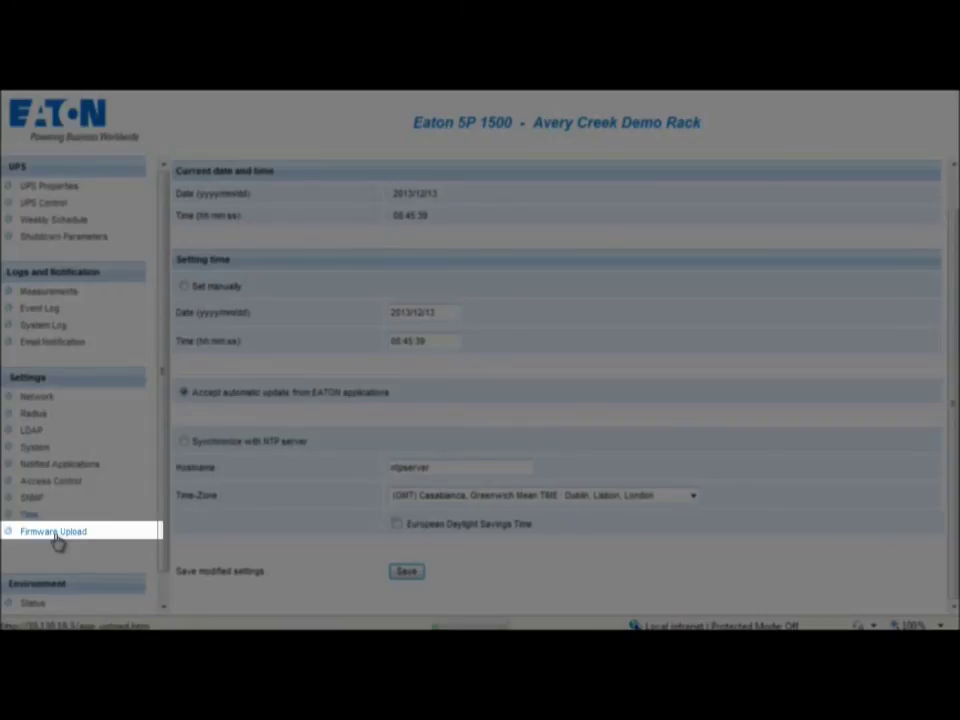
{"action": "left_click", "coordinate": [55, 536]}
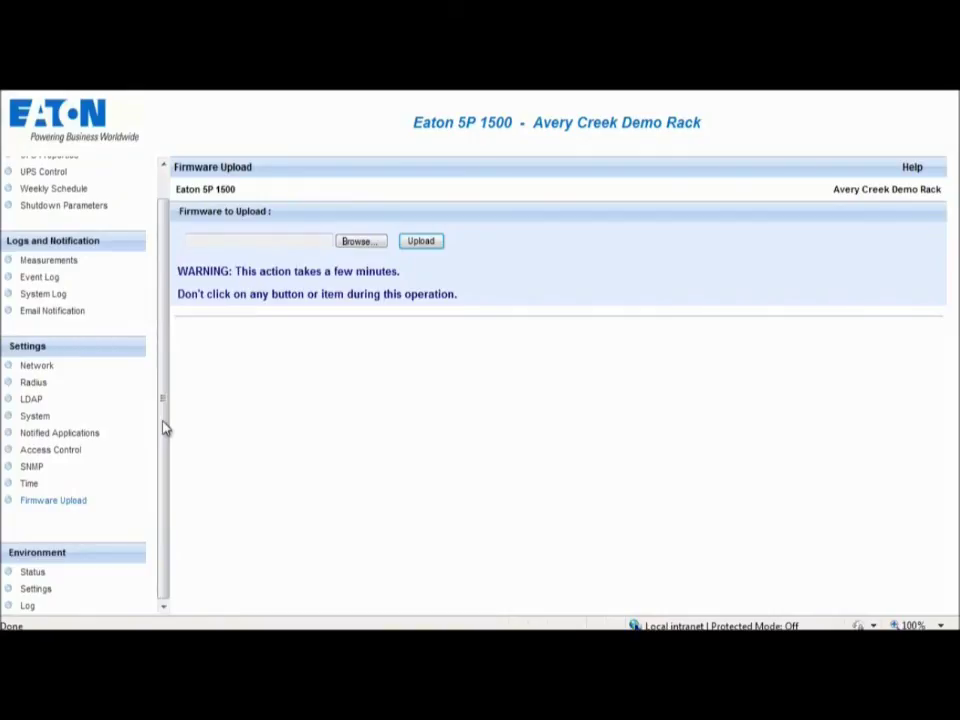
View sensor status and thresholds (40/5 °C, 90/5% humidity), then the environment log.
{"action": "left_click", "coordinate": [32, 572]}
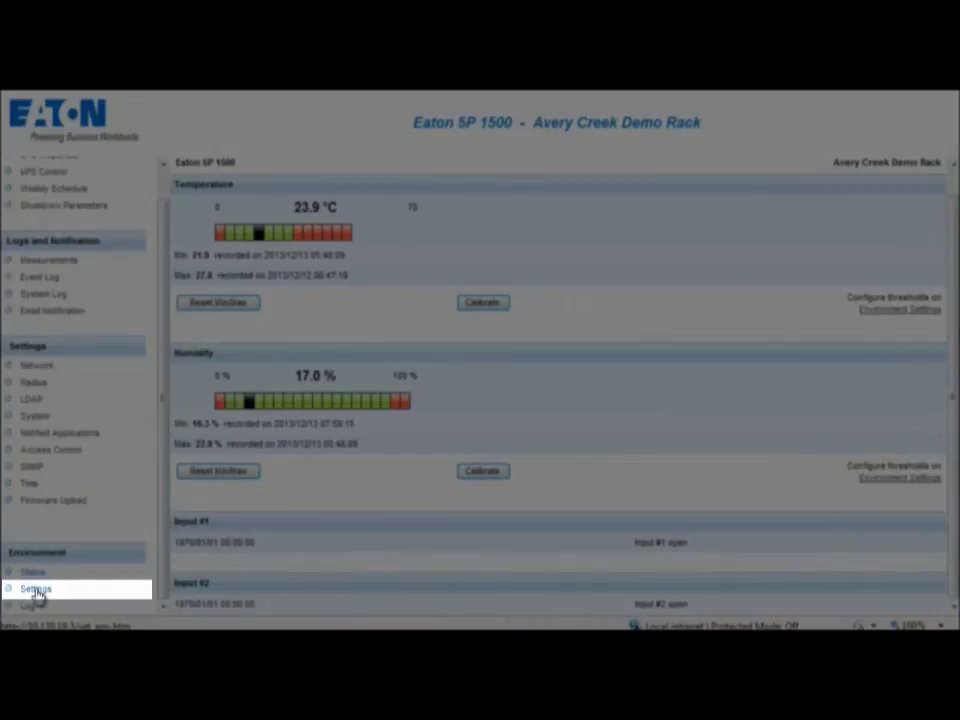
{"action": "left_click", "coordinate": [36, 590]}
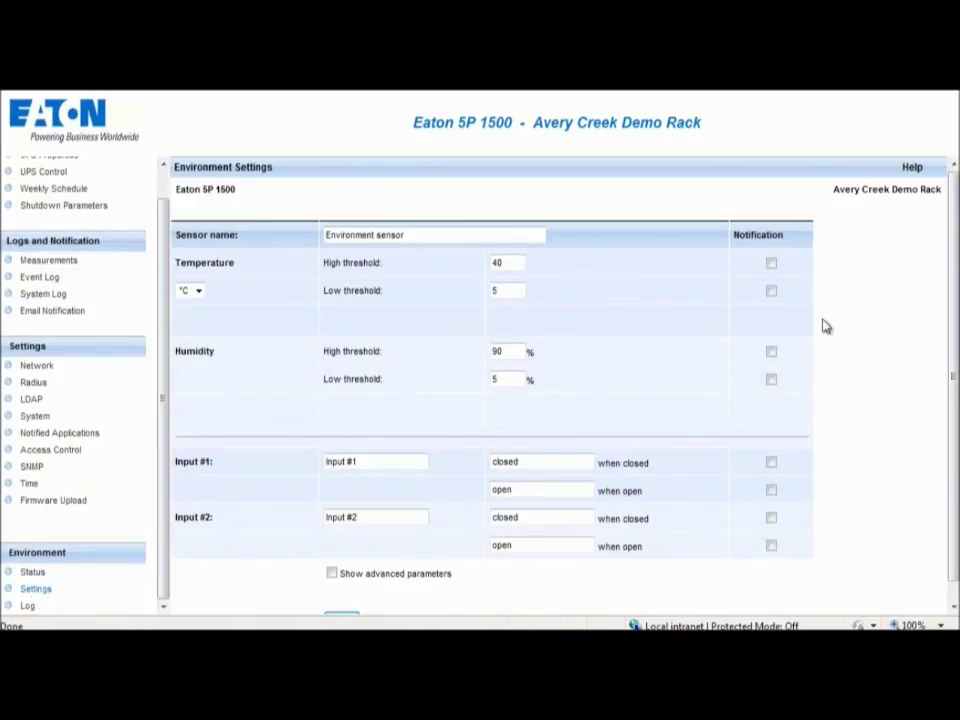
{"action": "scroll", "coordinate": [955, 289], "scroll_direction": "down", "scroll_amount": 1}
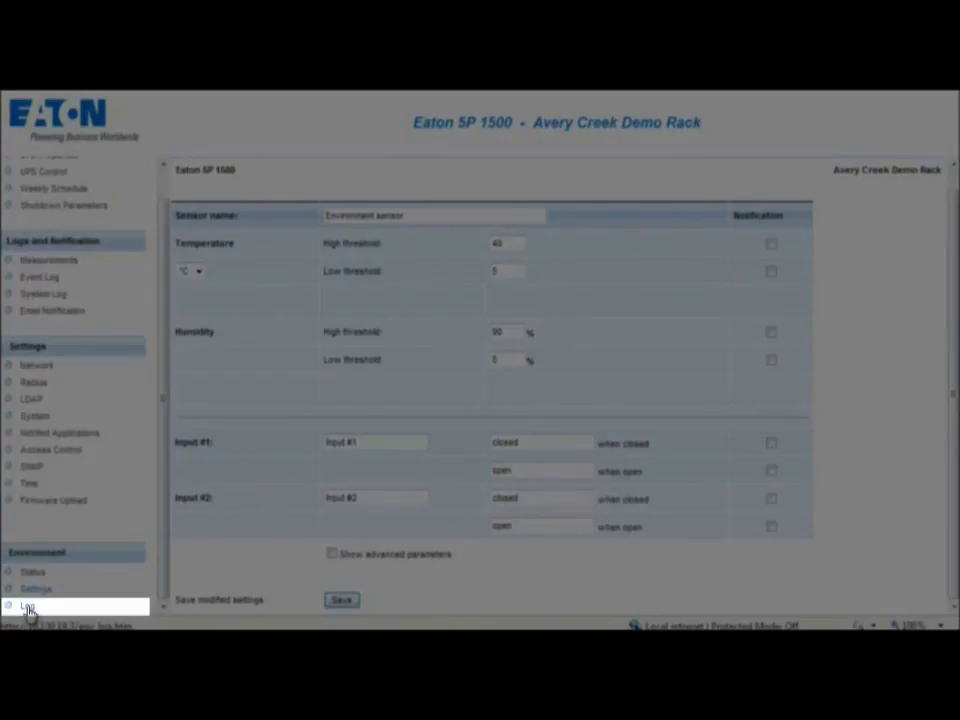
{"action": "left_click", "coordinate": [28, 608]}
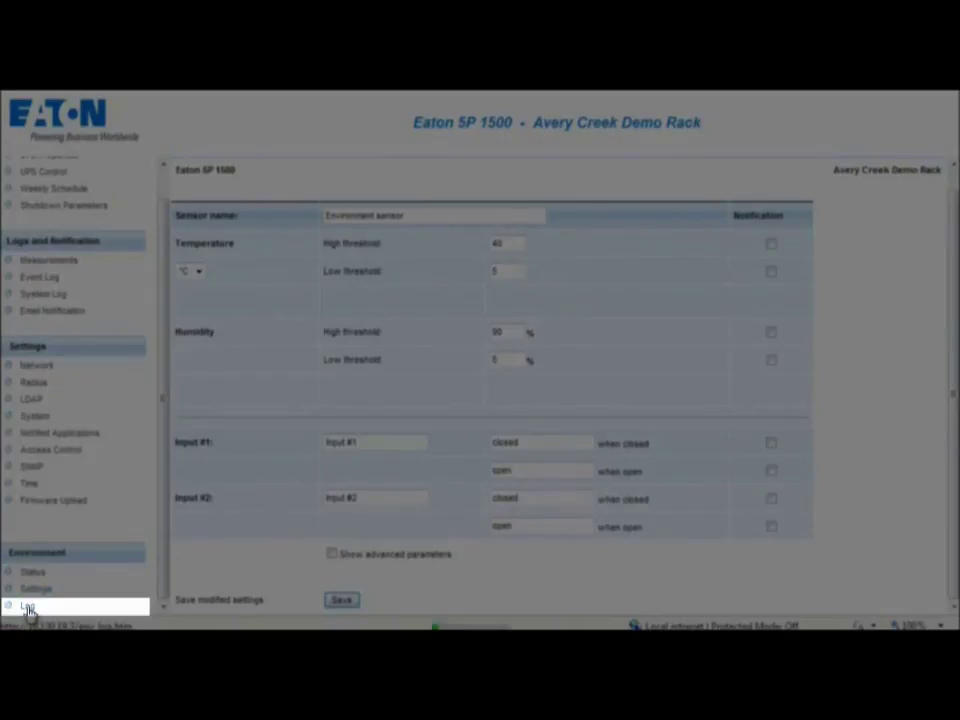